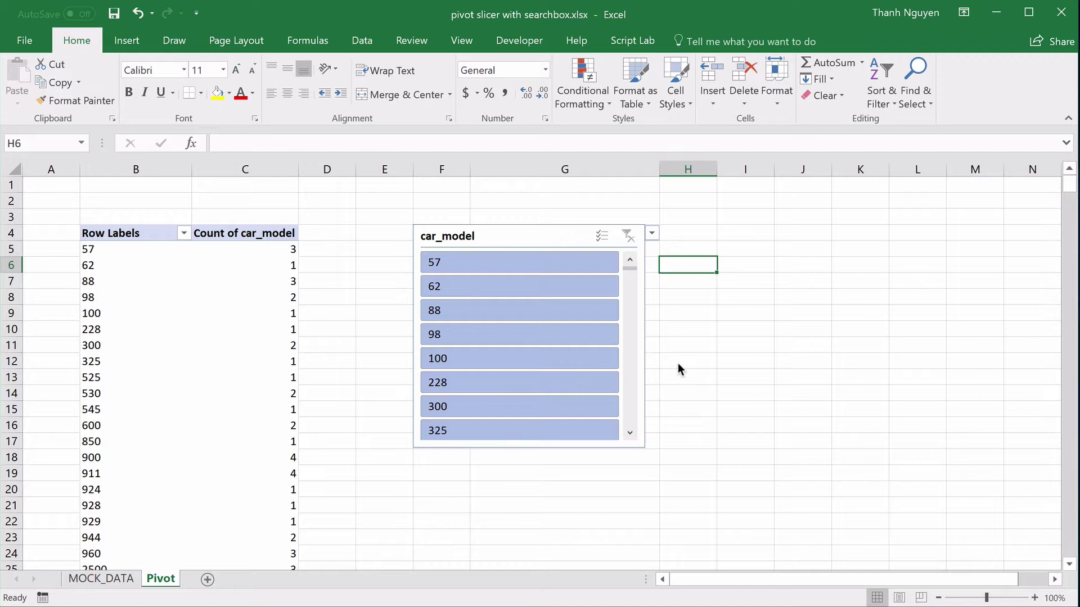
Filter the pivot to SLK-Class by searching 'slk' in the car_model value list.
left_click(756, 255)
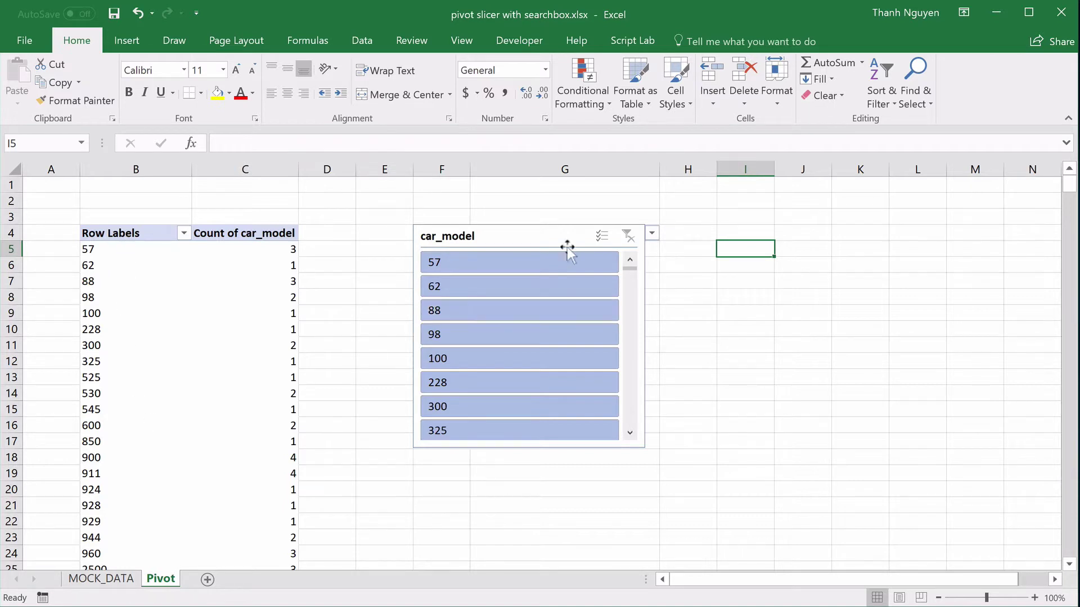
scroll(632, 293, "down", 6)
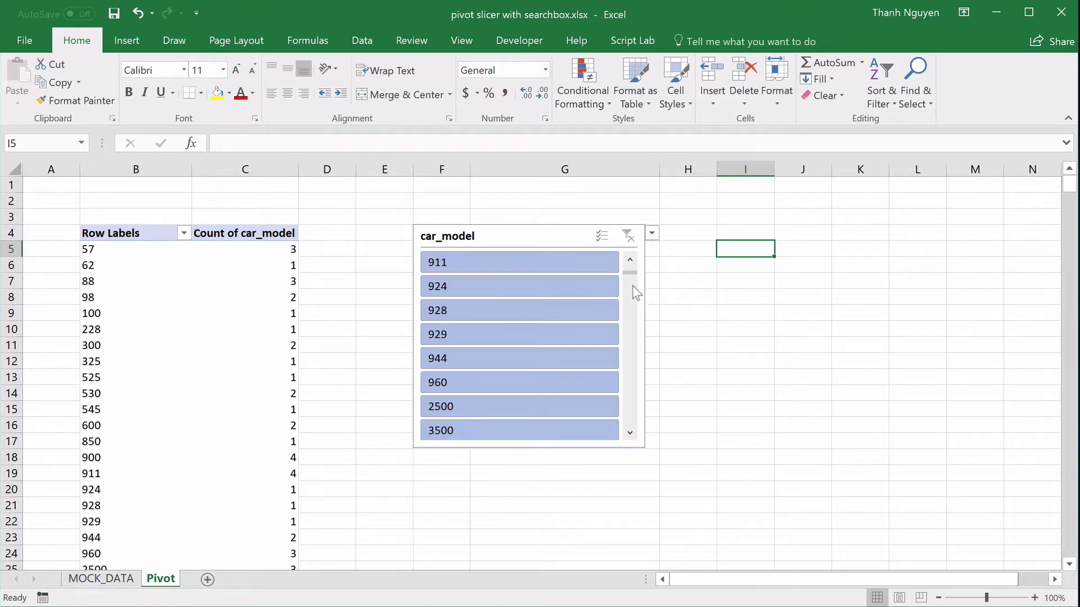
scroll(630, 315, "down", 3)
scroll(629, 337, "down", 4)
scroll(630, 360, "down", 3)
scroll(631, 379, "down", 3)
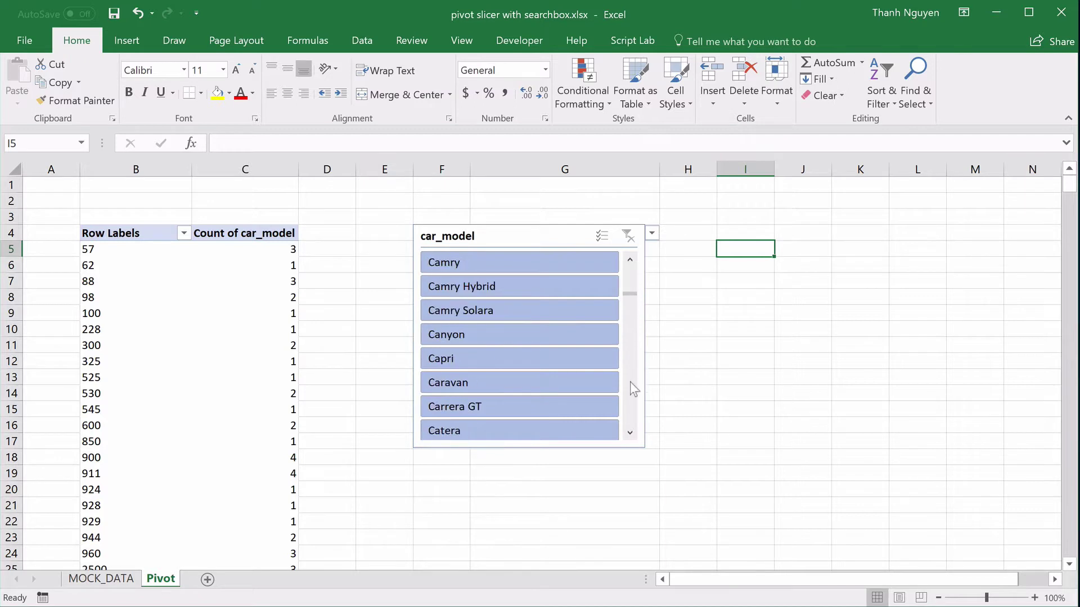
scroll(630, 383, "down", 3)
scroll(630, 383, "down", 3)
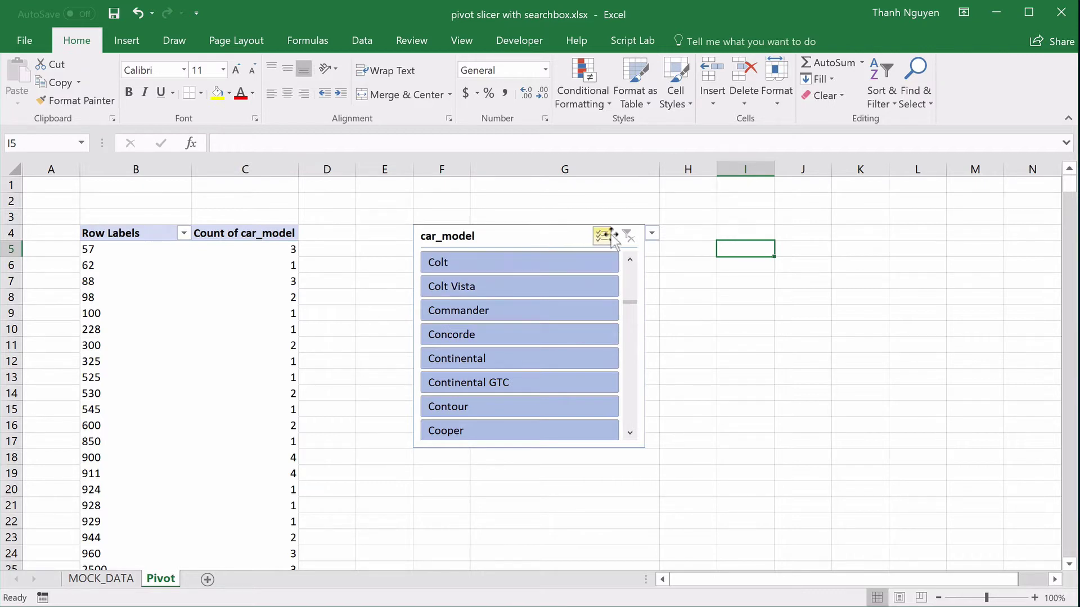
left_click(654, 236)
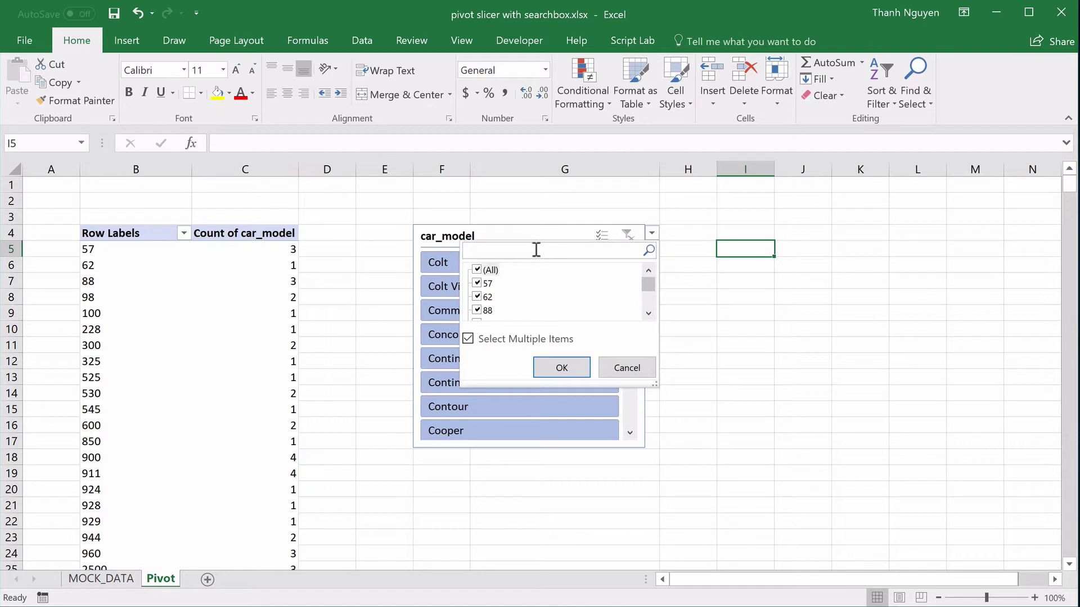
type("slk")
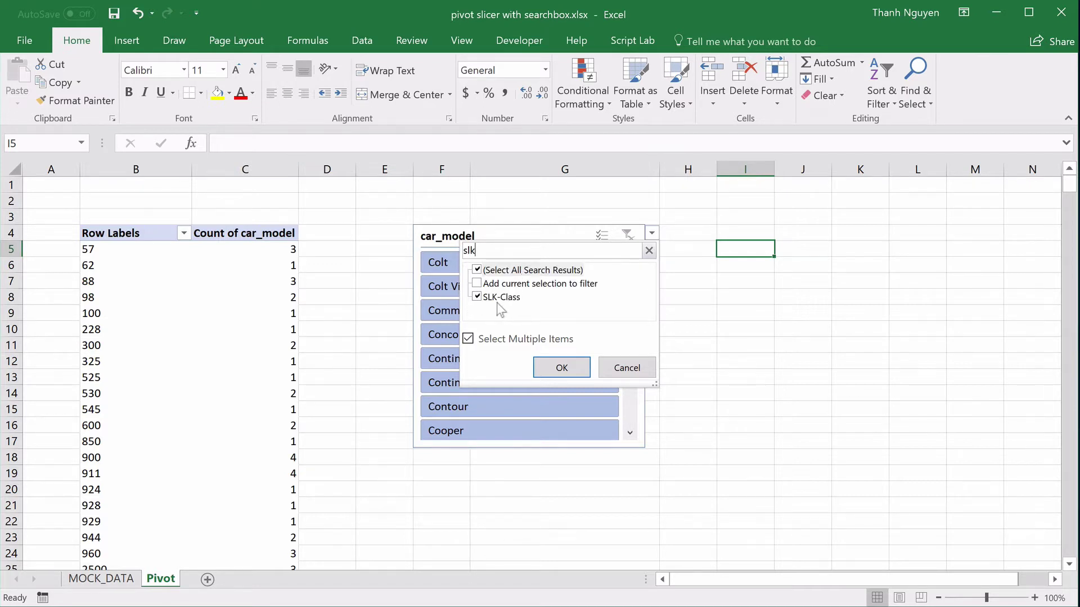
left_click(561, 368)
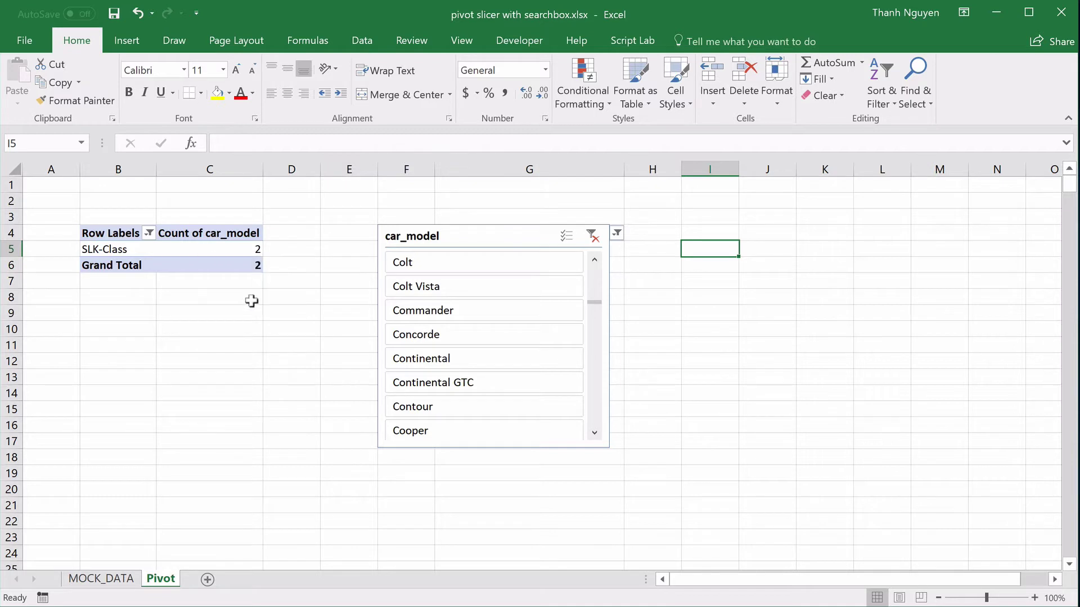
Search 'cher' and leave Grand Cherokee unticked so only Cherokee is shown.
left_click(618, 234)
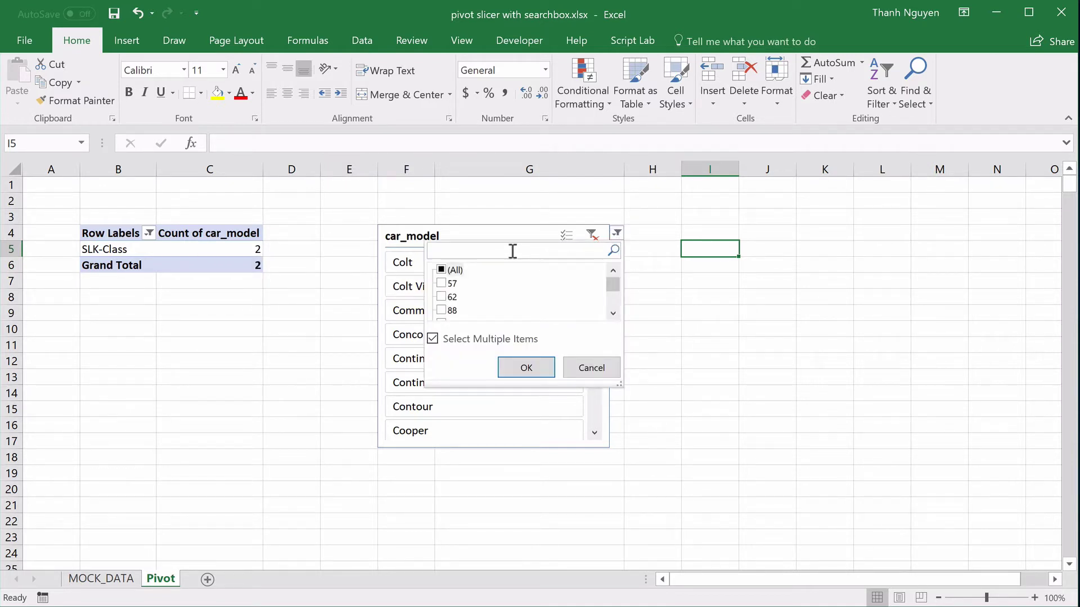
type("glk")
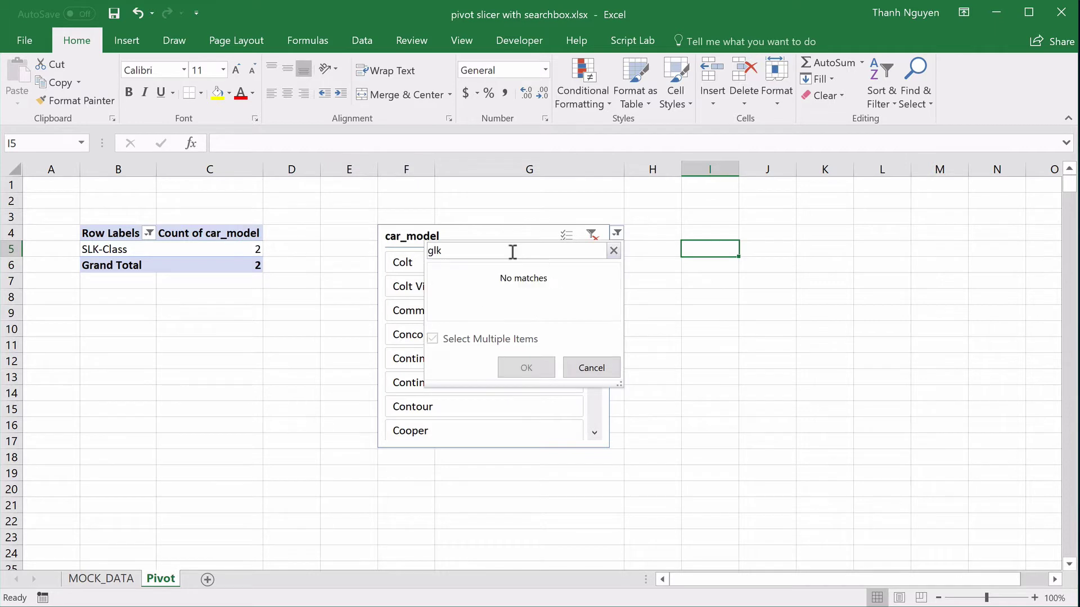
key("BackSpace")
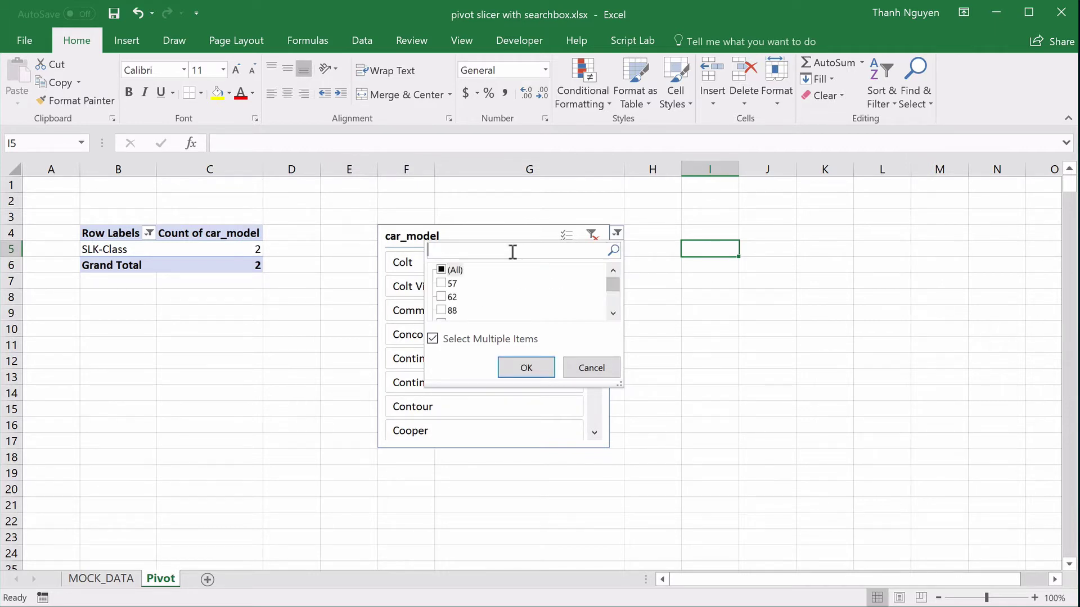
type("cher")
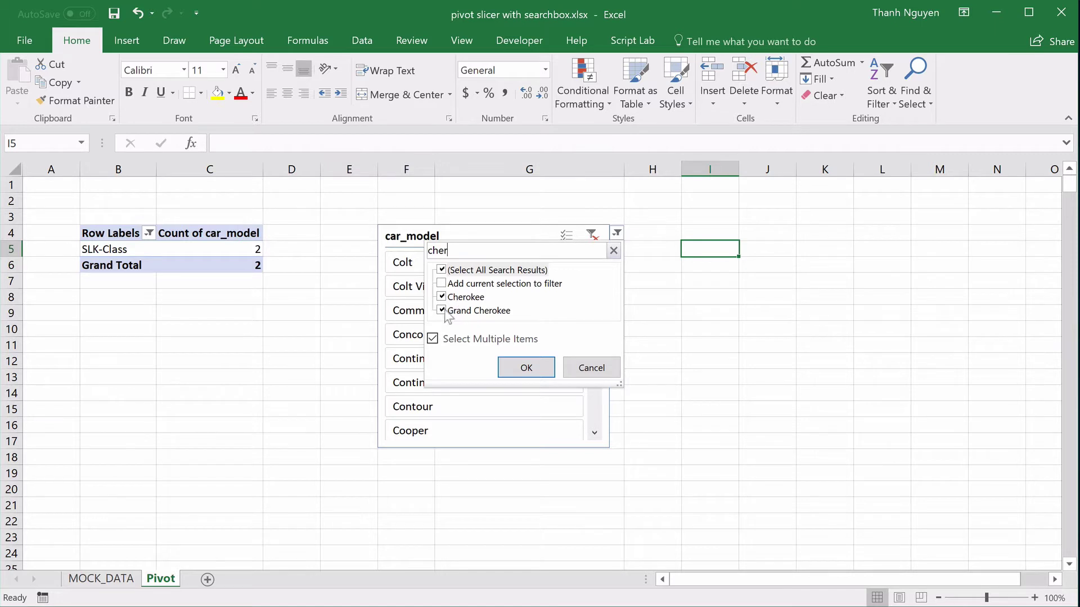
left_click(442, 311)
left_click(527, 369)
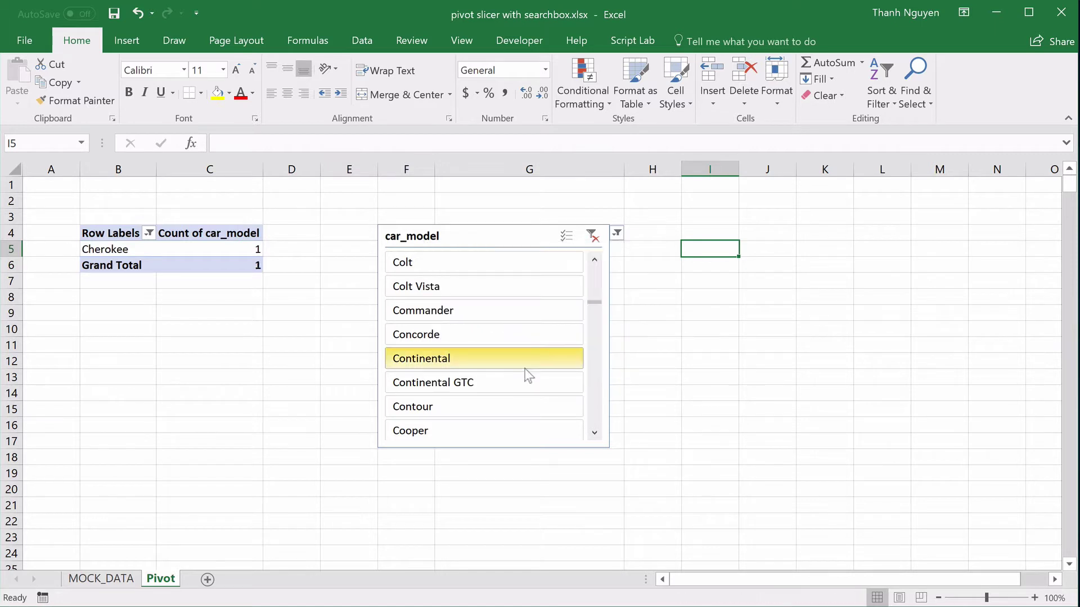
Use slicer Multi-Select to show Colt Vista, Commander and Concorde, then open the car_model list.
left_click(503, 261)
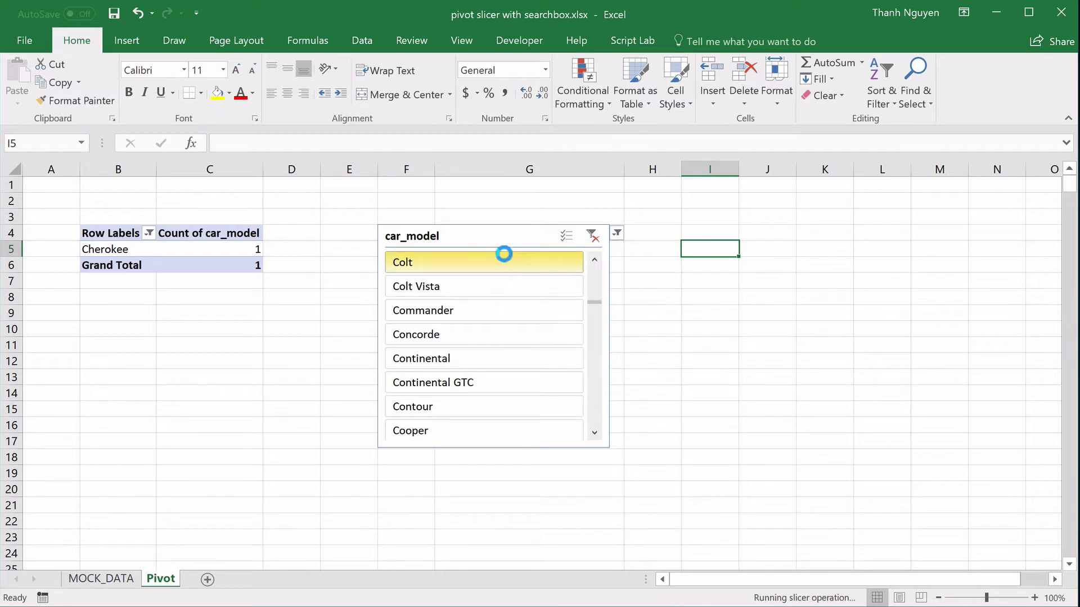
left_click(483, 288)
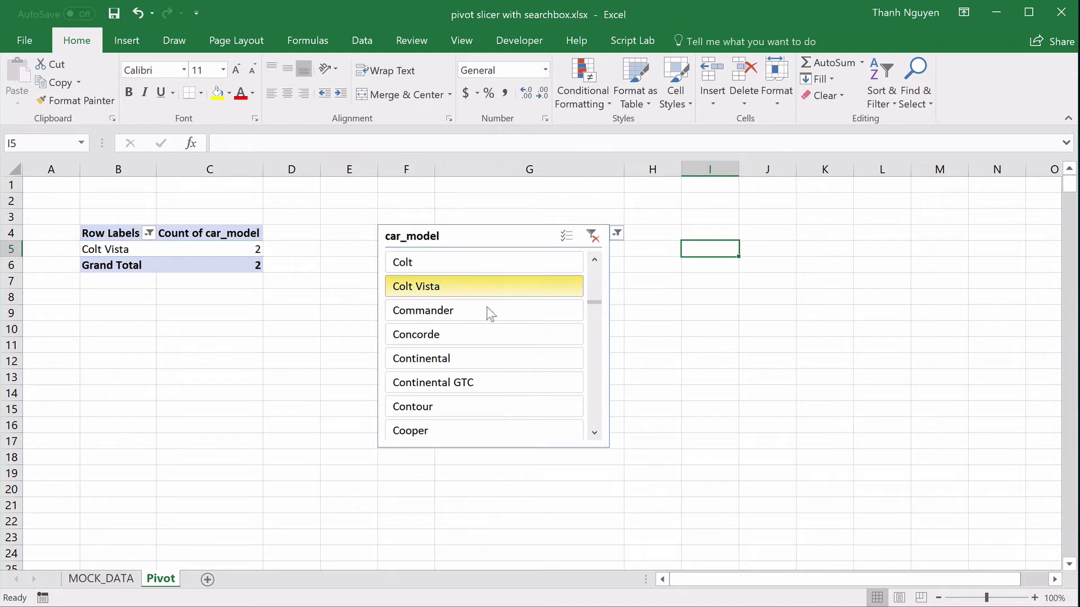
left_click(567, 237)
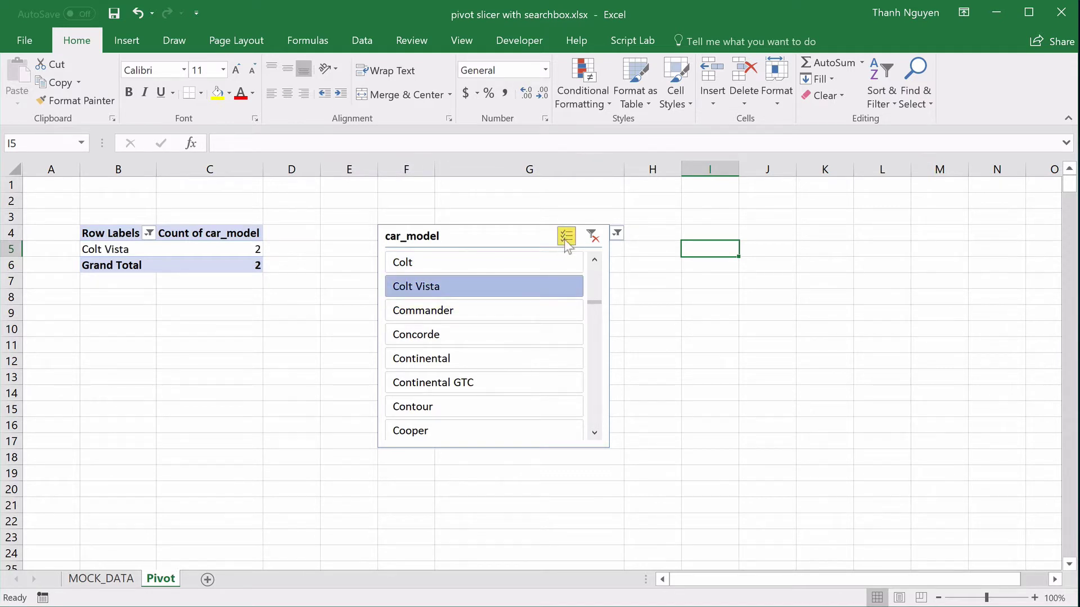
left_click(474, 312)
left_click(474, 336)
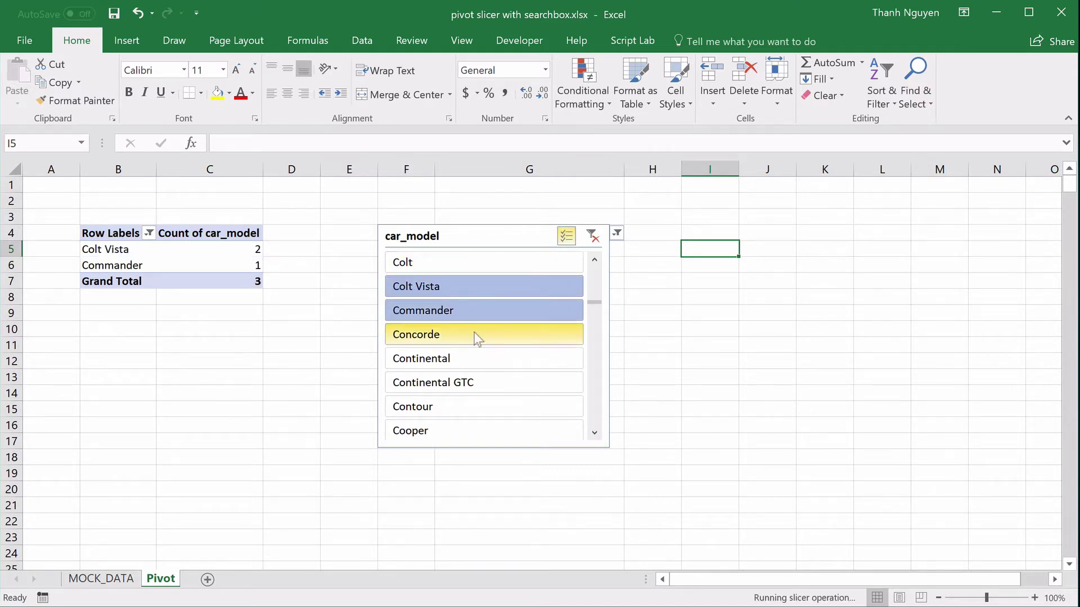
left_click(618, 234)
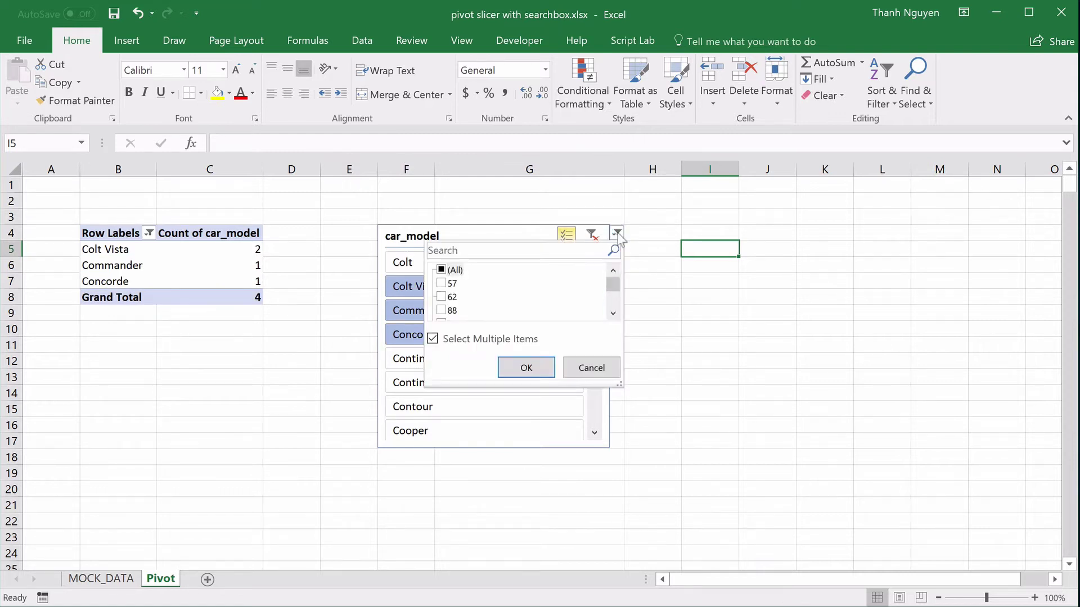
mouse_move(611, 283)
left_mouse_down()
mouse_move(616, 293)
mouse_move(617, 277)
left_mouse_up()
Cancel the value list, select the pivot at B4 to show PivotTable Fields, and select B6.
left_click(598, 372)
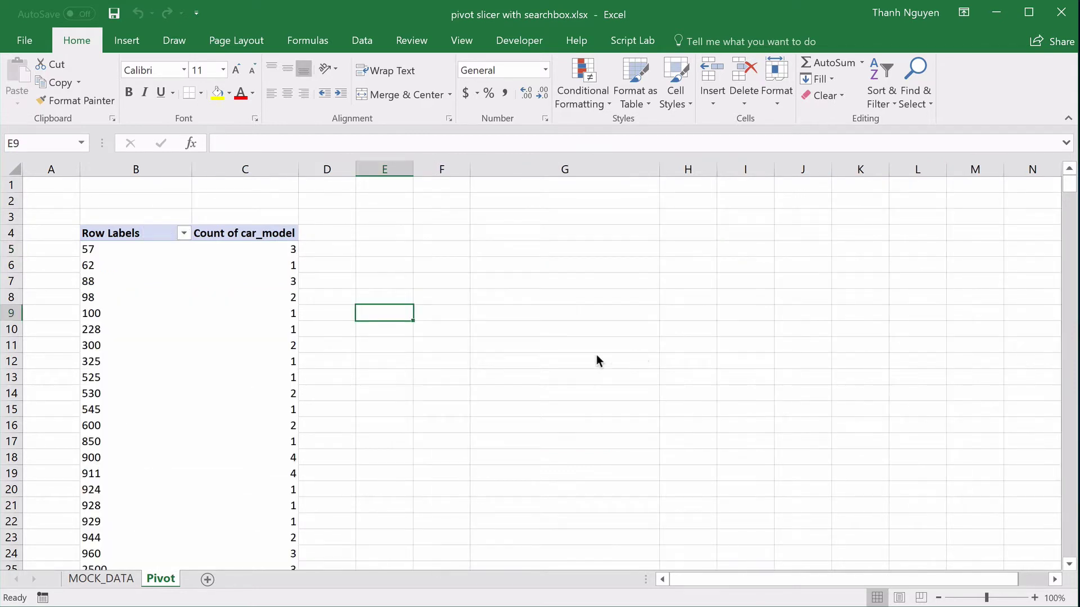
left_click(97, 235)
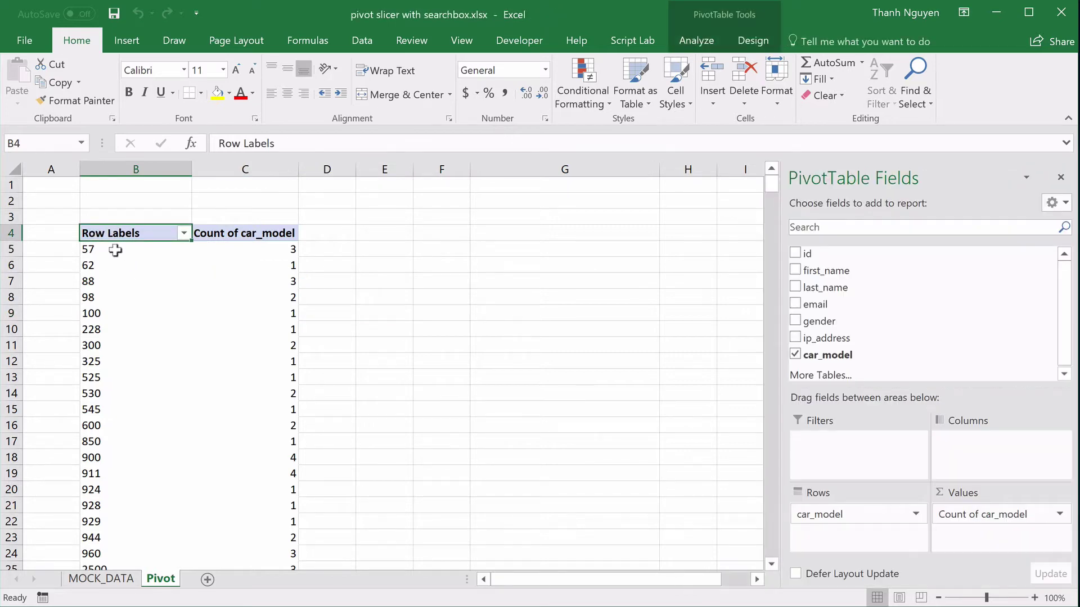
scroll(205, 345, "down", 5)
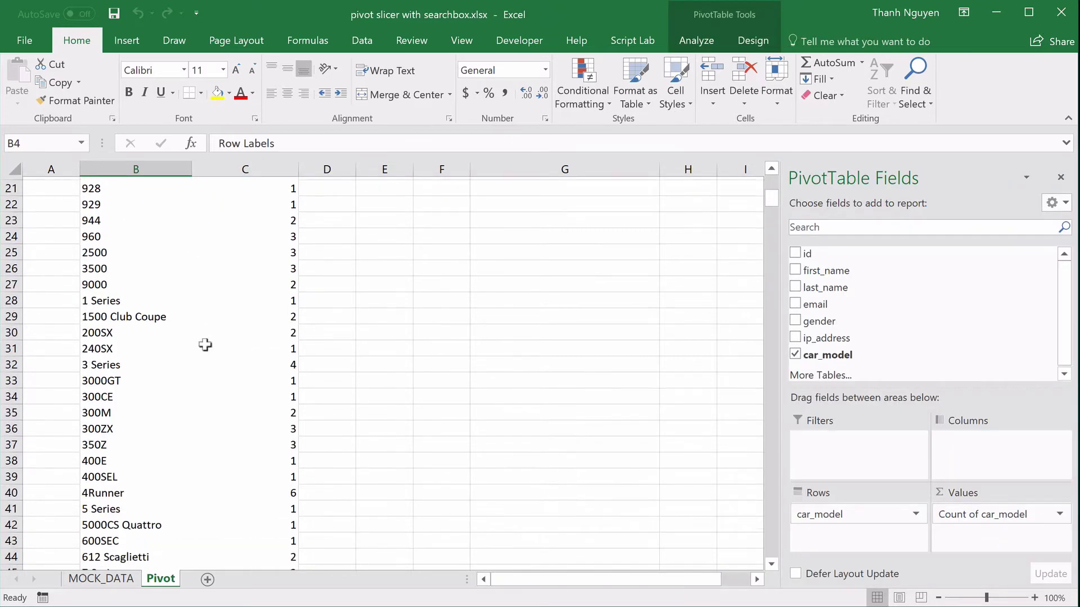
scroll(204, 345, "down", 1)
scroll(205, 345, "up", 6)
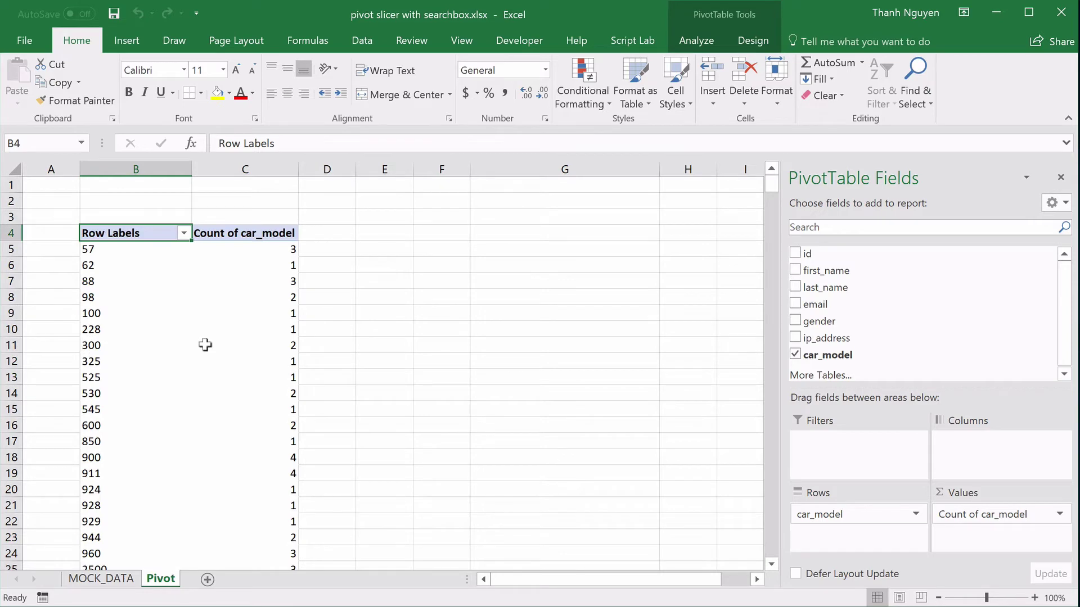
left_click(127, 268)
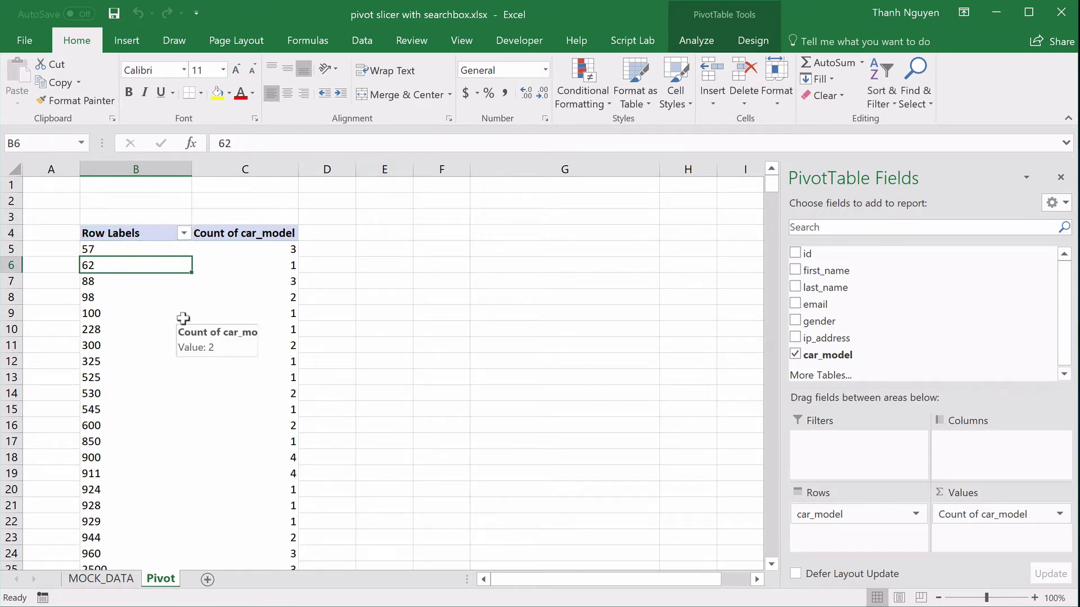
Select the entire car_model PivotTable via PivotTable Analyze and copy it.
left_click(695, 41)
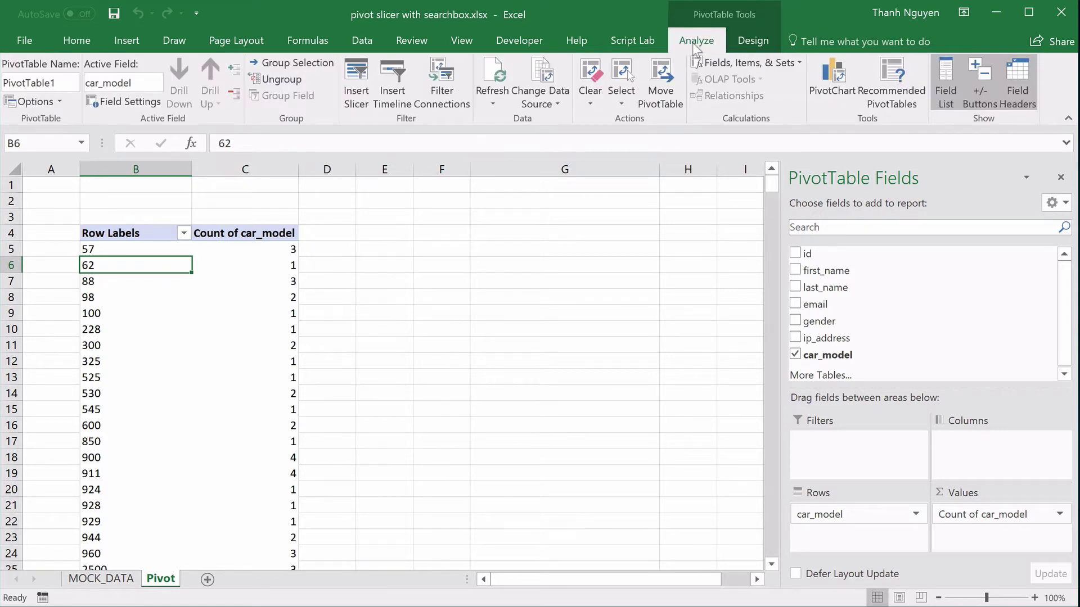
left_click(625, 102)
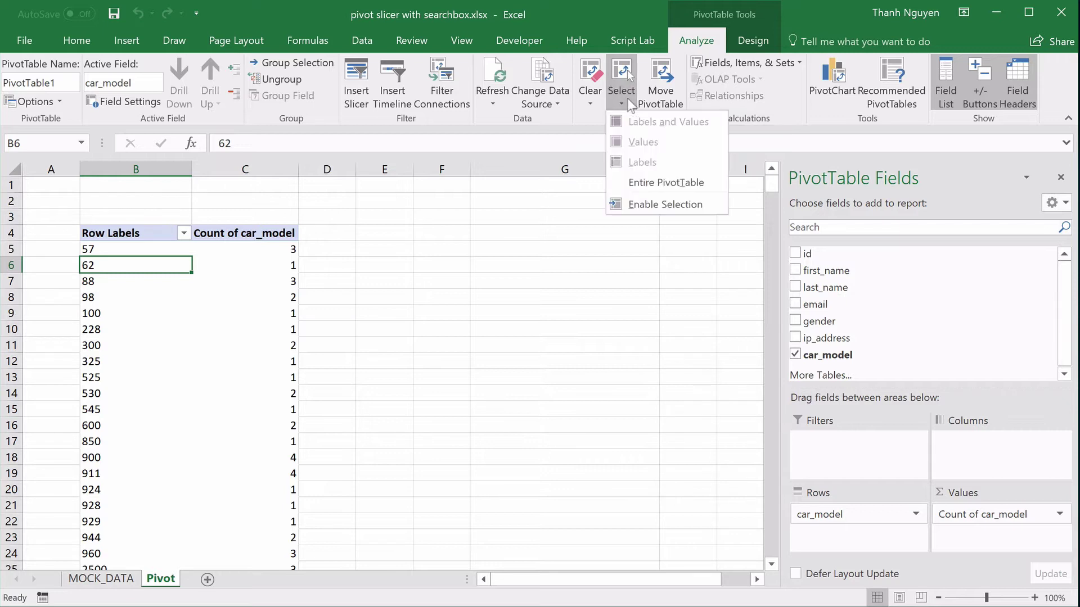
left_click(675, 183)
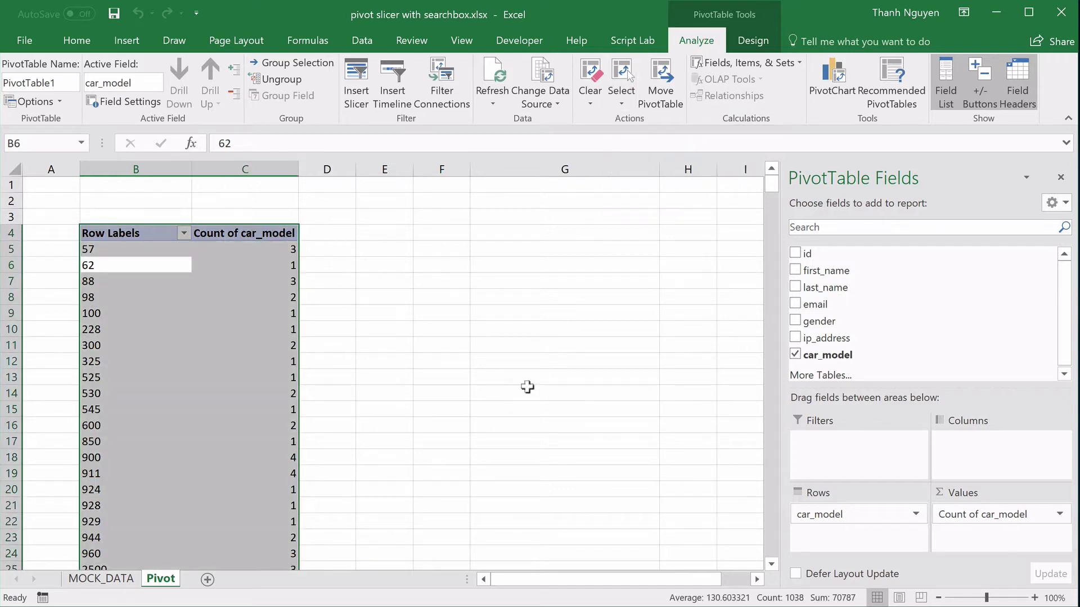
right_click(226, 274)
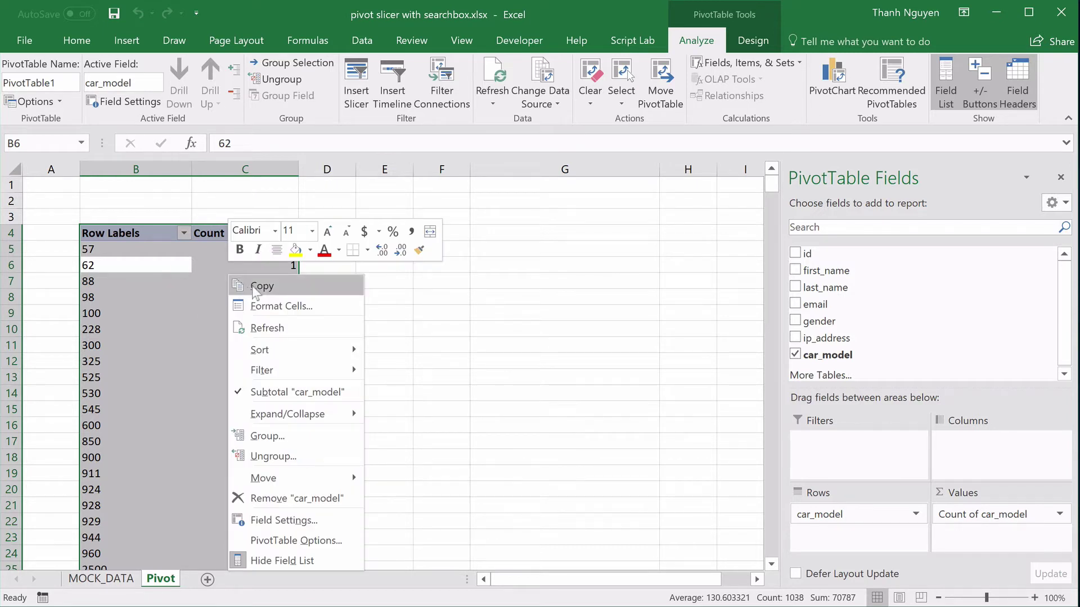
left_click(272, 283)
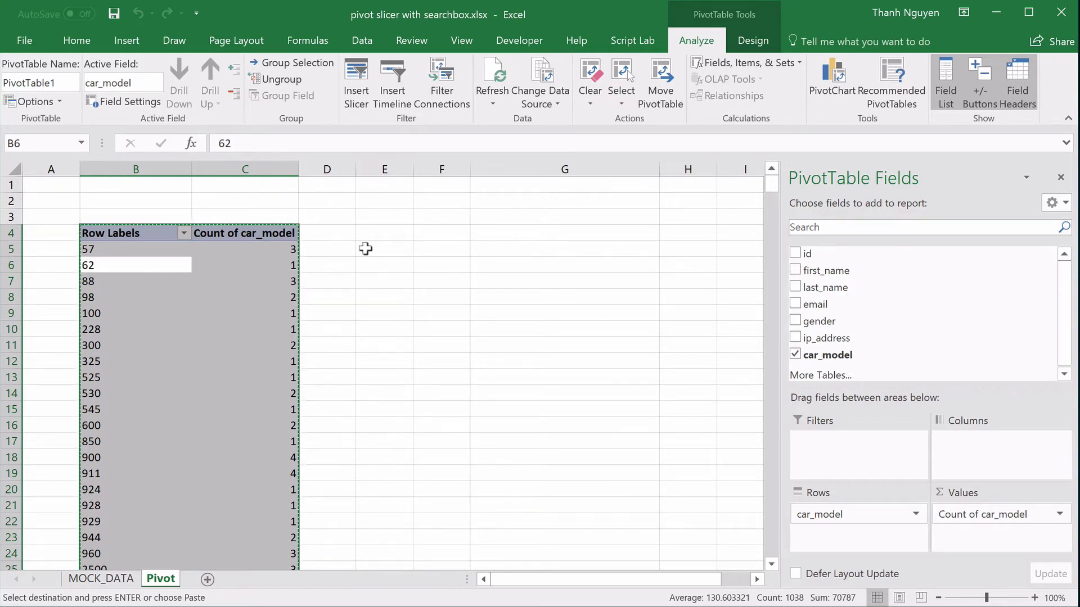
Paste the copied car_model pivot table starting at cell F4.
left_click(430, 234)
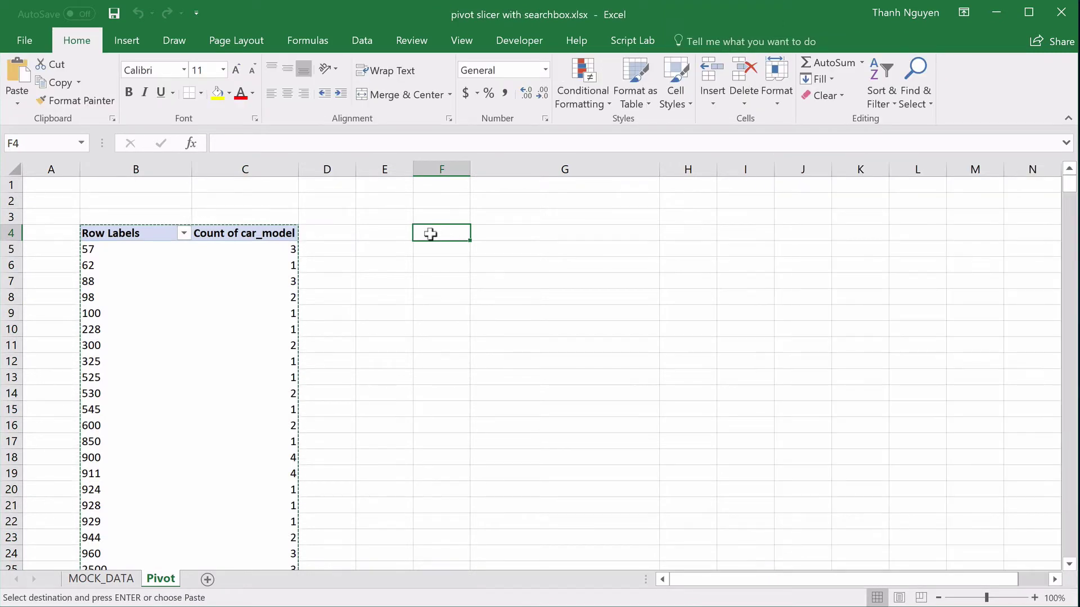
right_click(430, 234)
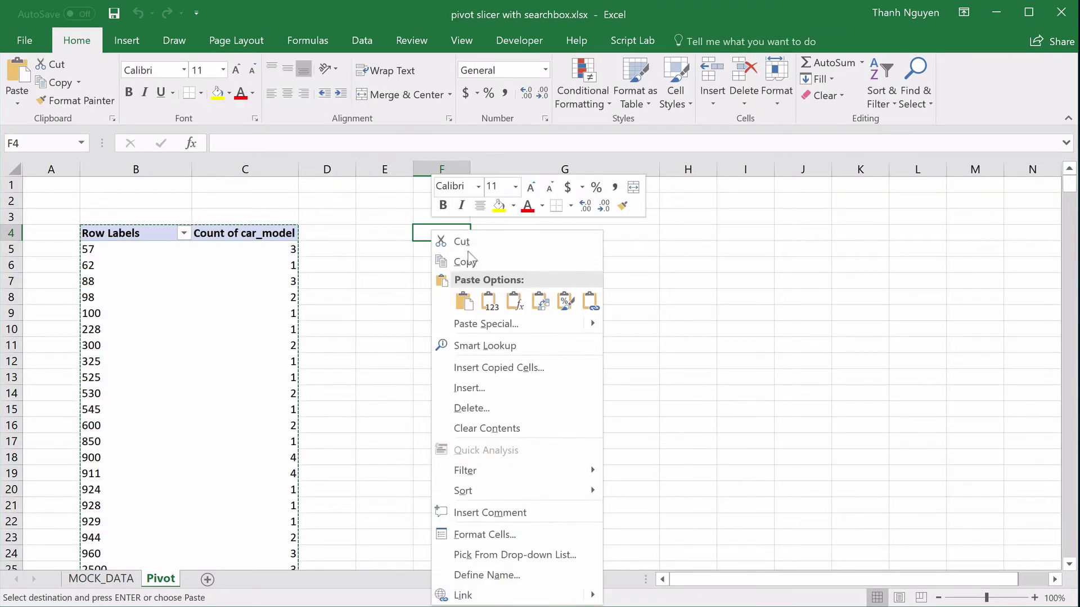
left_click(464, 302)
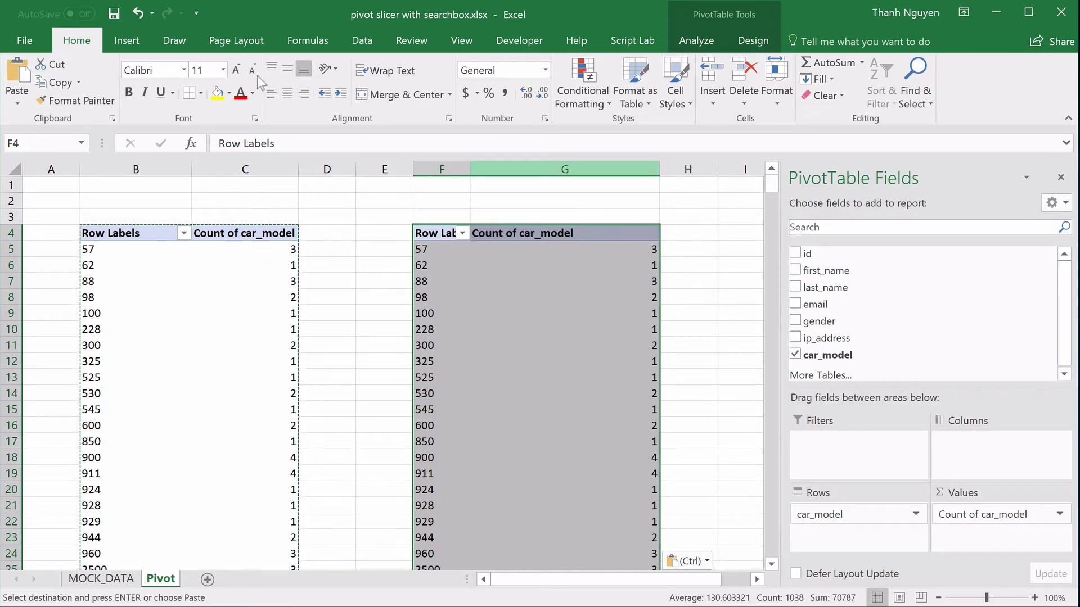
left_click(128, 48)
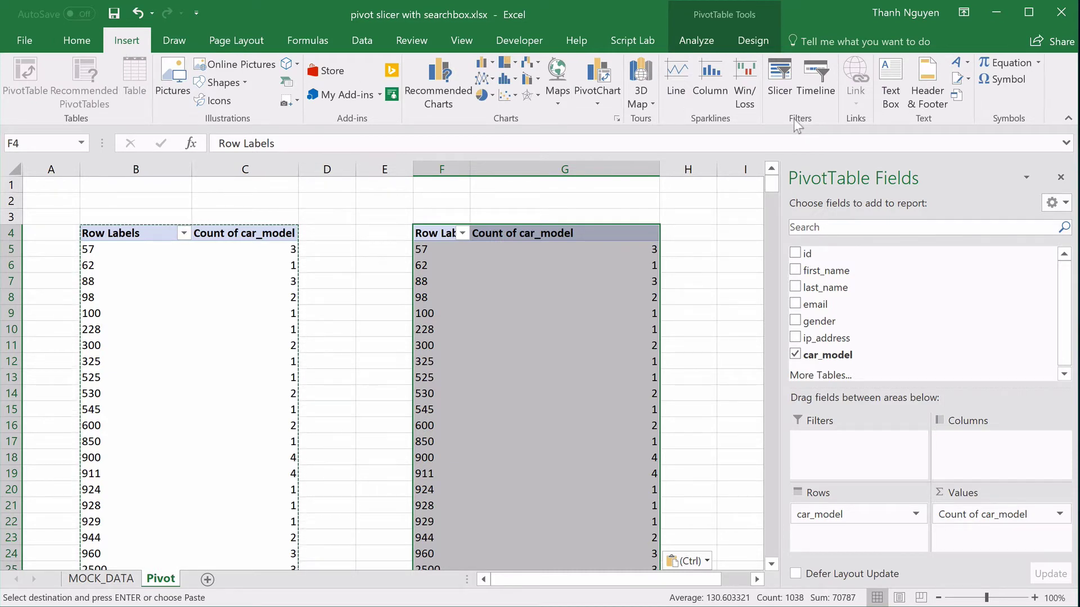
Insert a slicer using the car_model field.
left_click(779, 79)
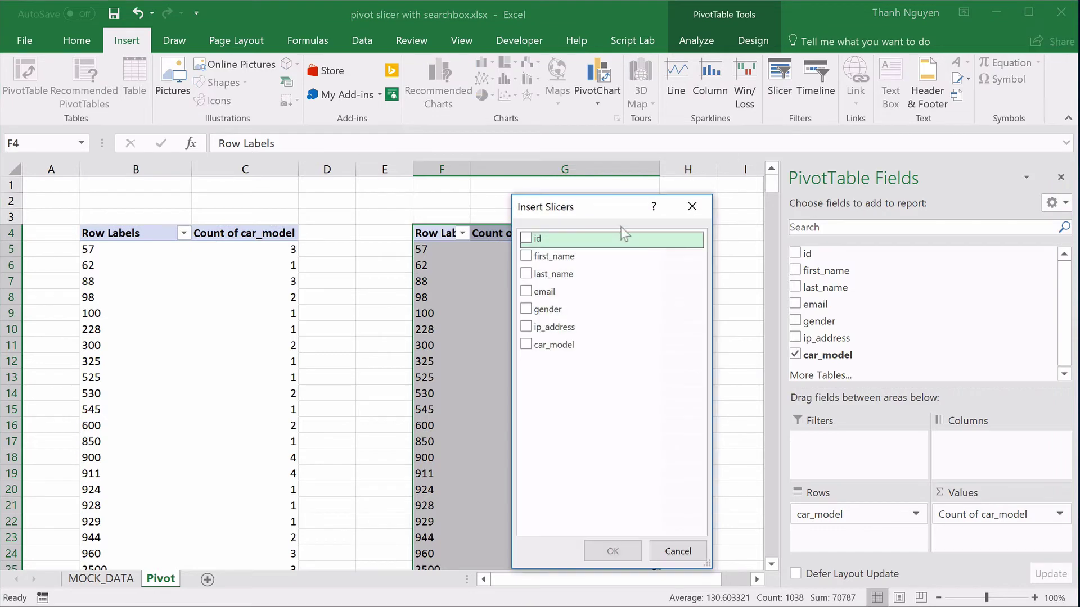
left_click_drag(596, 215, 623, 196)
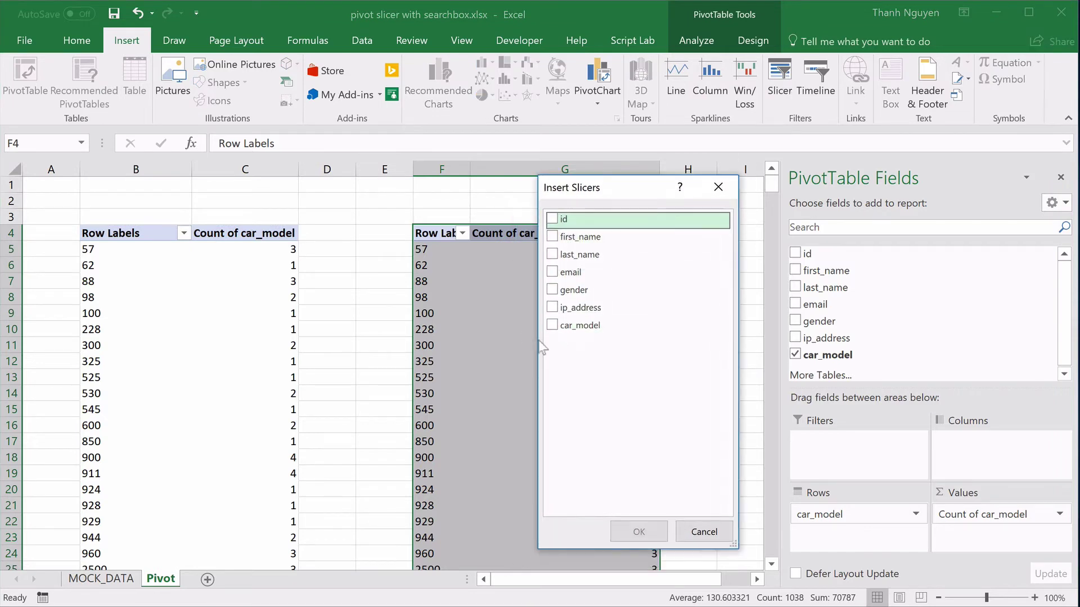
left_click(556, 327)
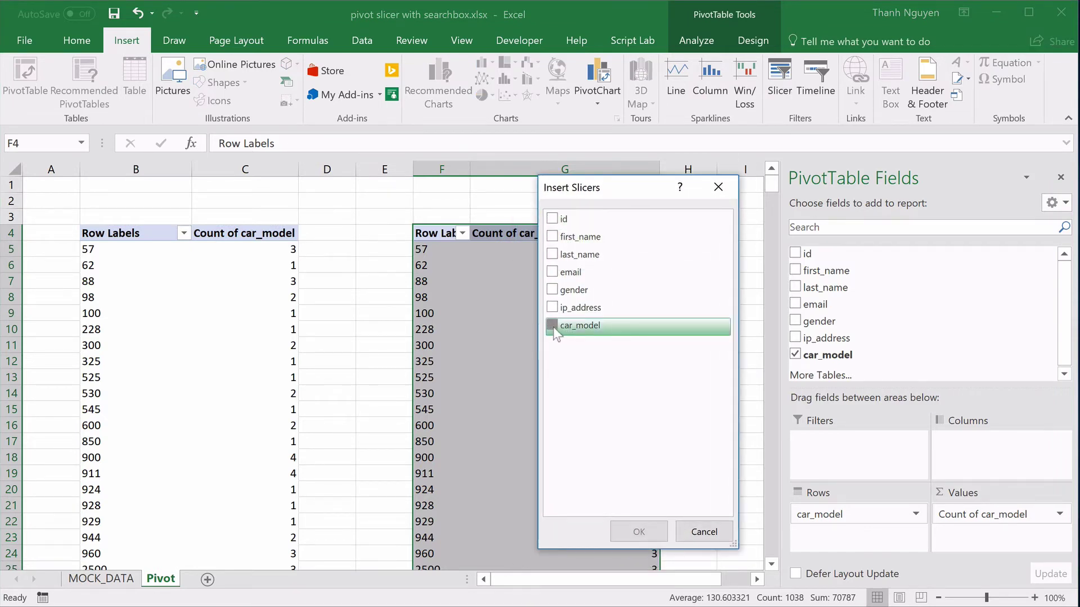
left_click(643, 533)
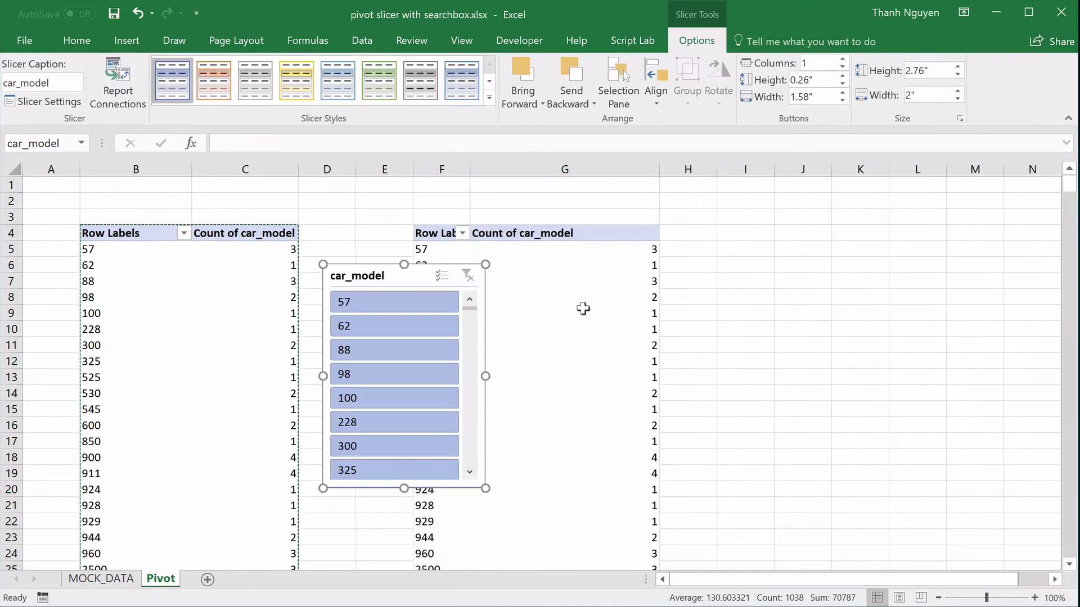
Enable slicer Multi-Select, deselect items 57 and 62, then clear the filter.
left_click_drag(370, 273, 361, 275)
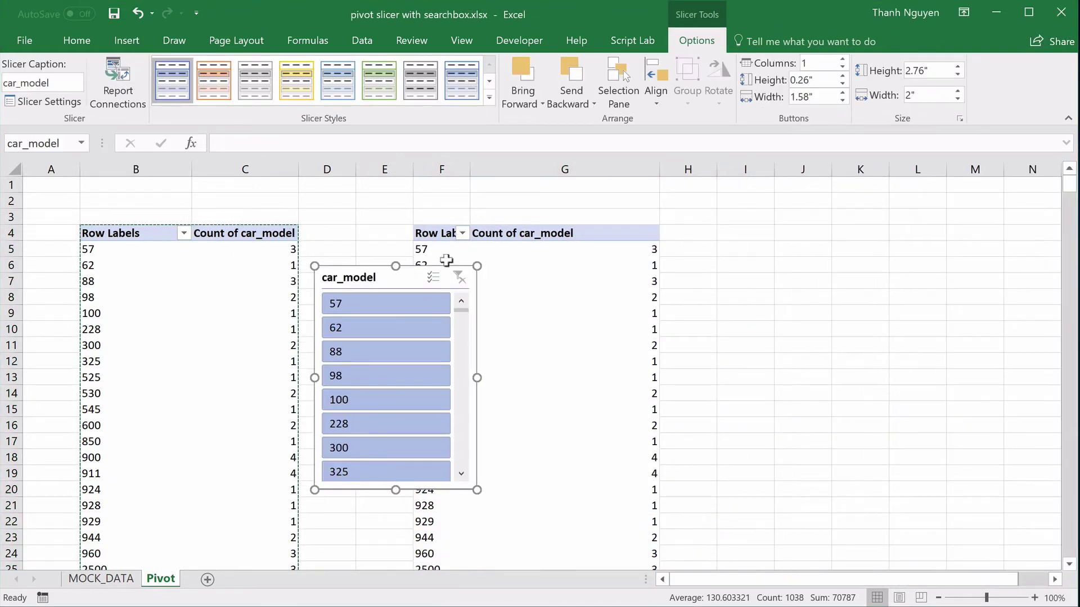
left_click(435, 279)
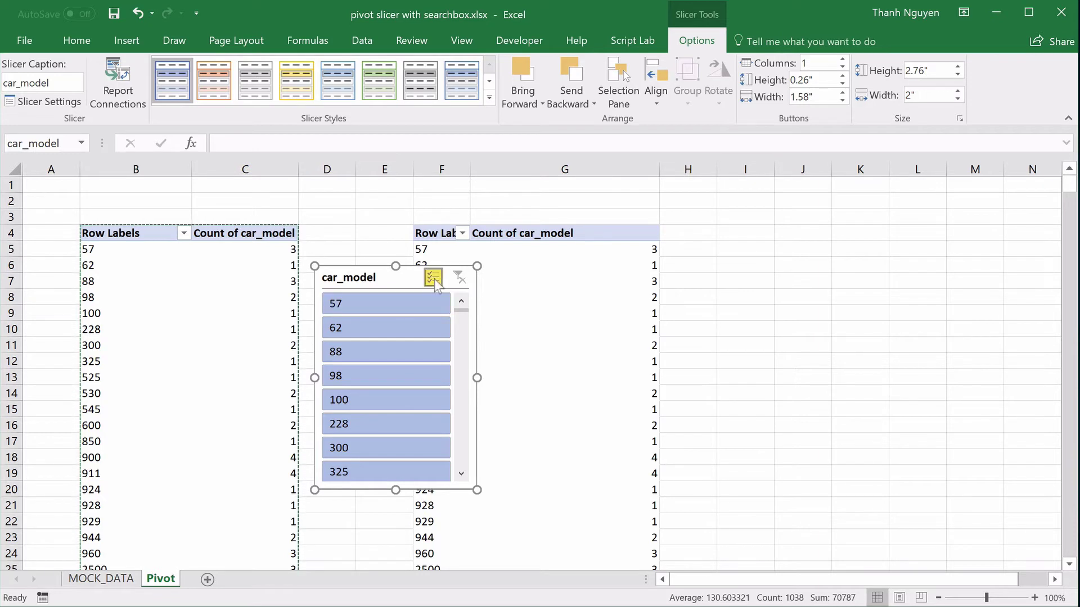
left_click(390, 304)
left_click(372, 328)
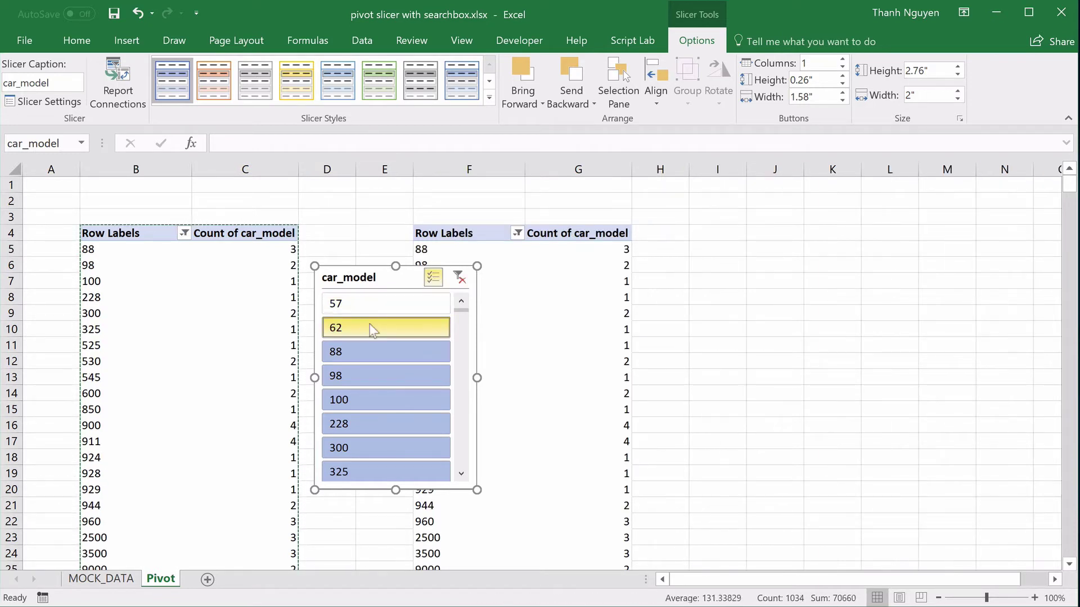
left_click(458, 278)
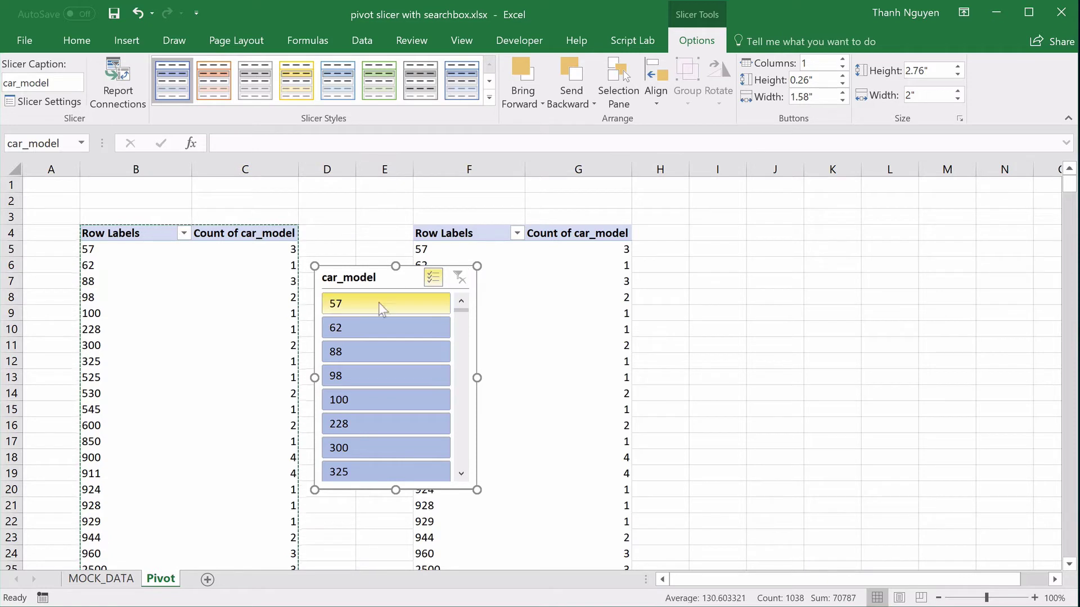
Deselect 57 and 62 again, clear the filter, and select the second pivot at F4.
left_click(379, 306)
left_click(363, 325)
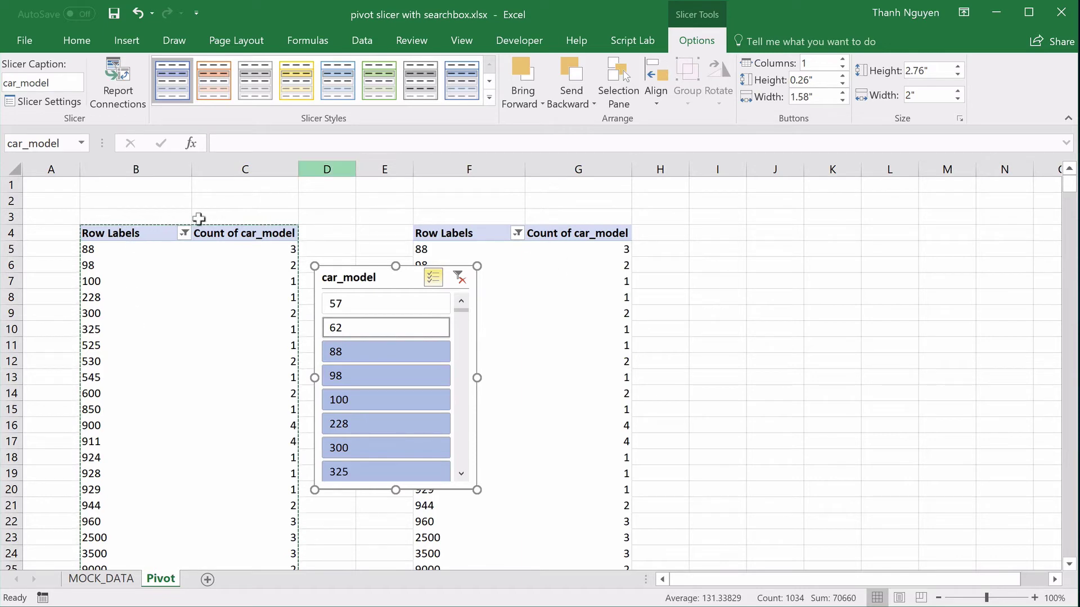
left_click(459, 276)
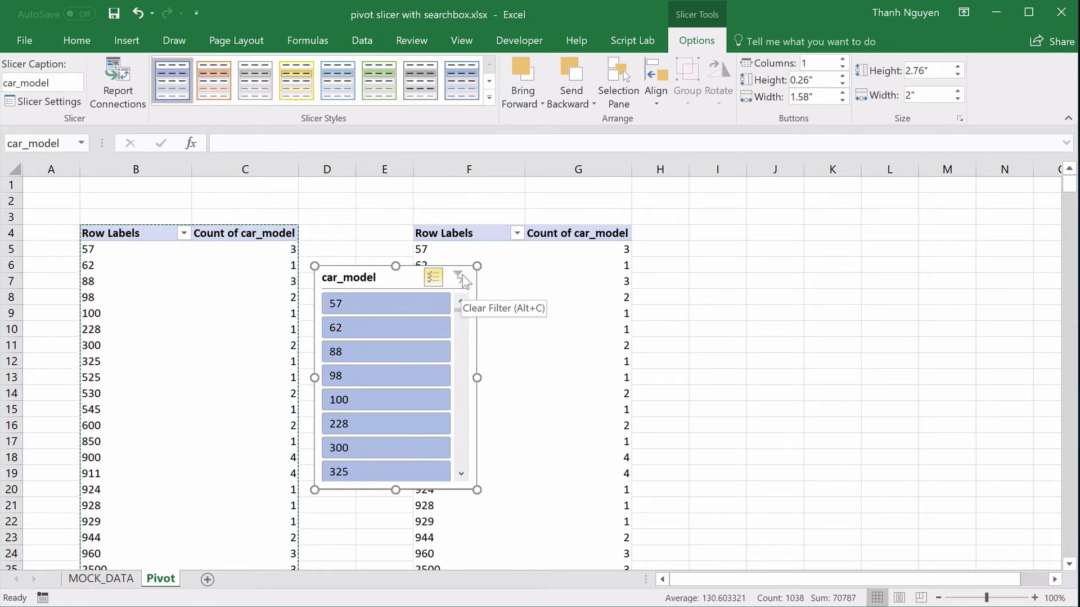
left_click(486, 233)
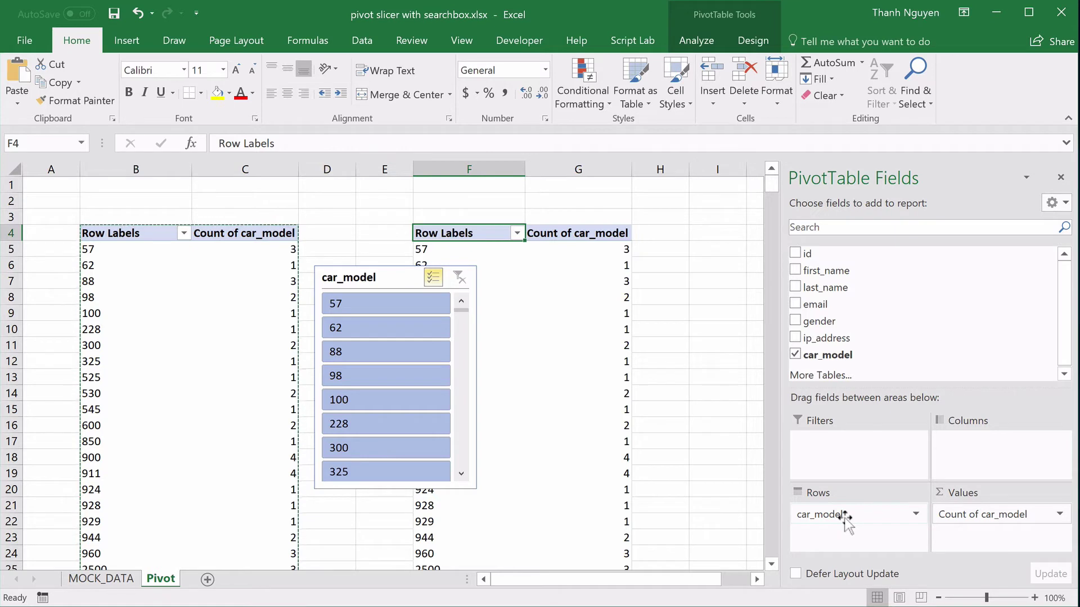
Move car_model to Filters, remove Count of car_model from Values, and shift the slicer right.
left_click_drag(846, 516, 843, 442)
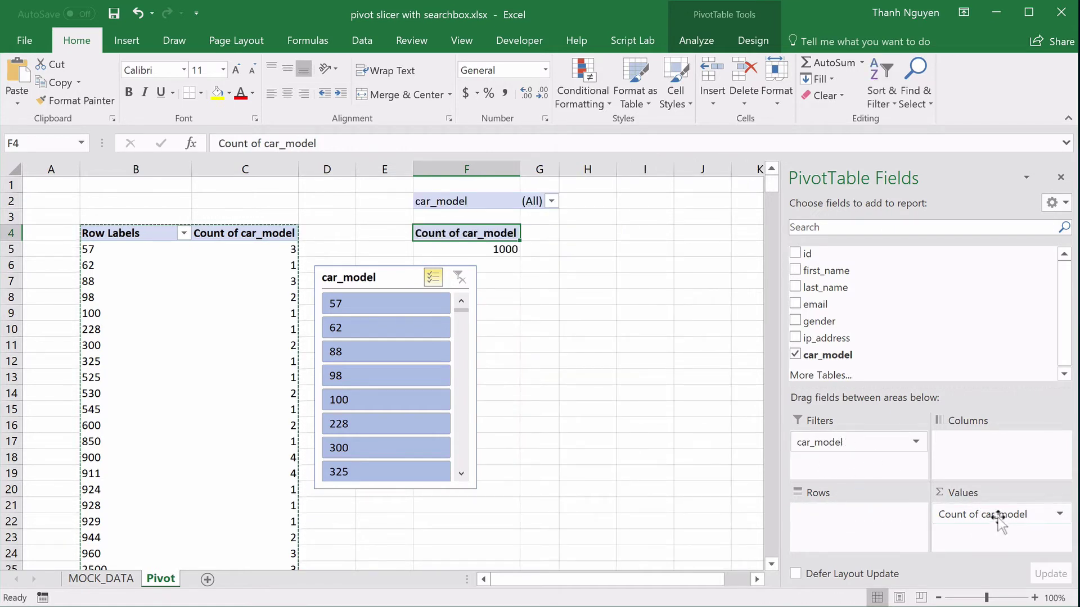
left_click_drag(999, 520, 625, 478)
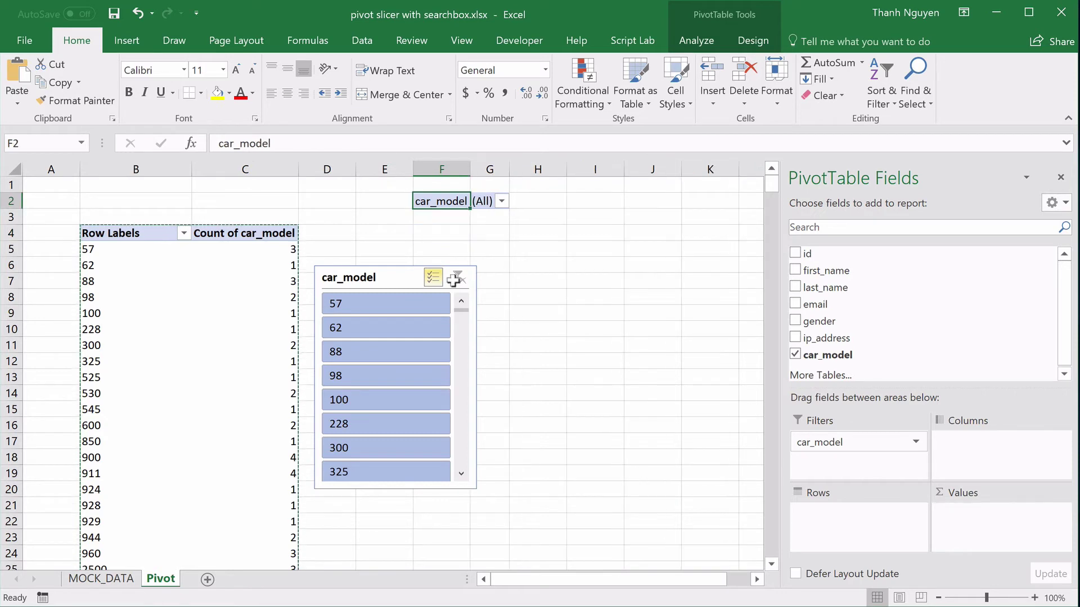
left_click_drag(388, 279, 650, 325)
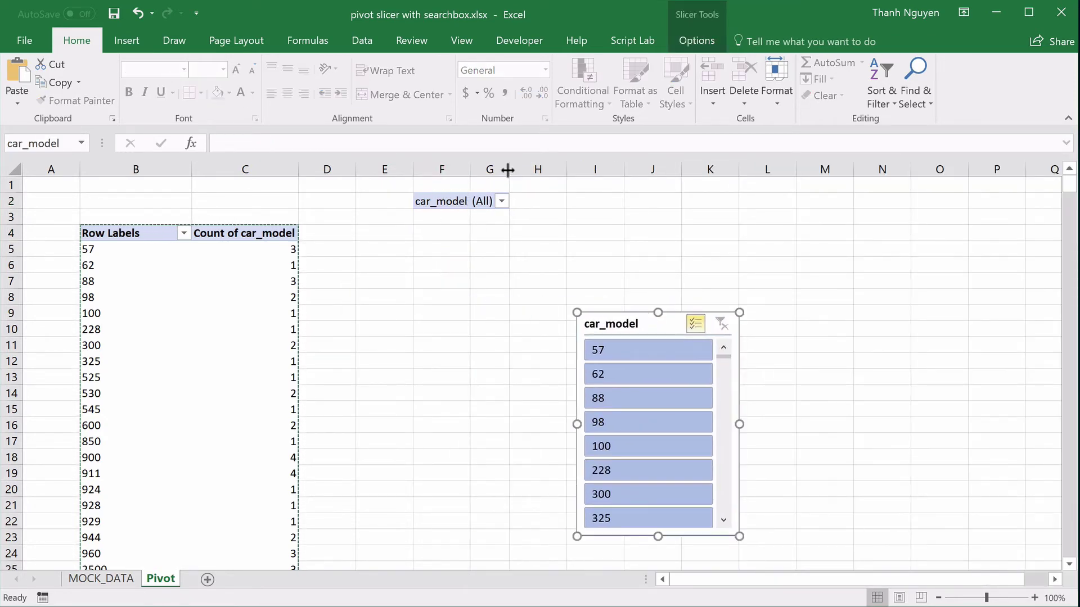
Widen column G, move the report filter to F4:G4, and place the slicer below it.
left_click_drag(508, 170, 553, 169)
left_click(483, 202)
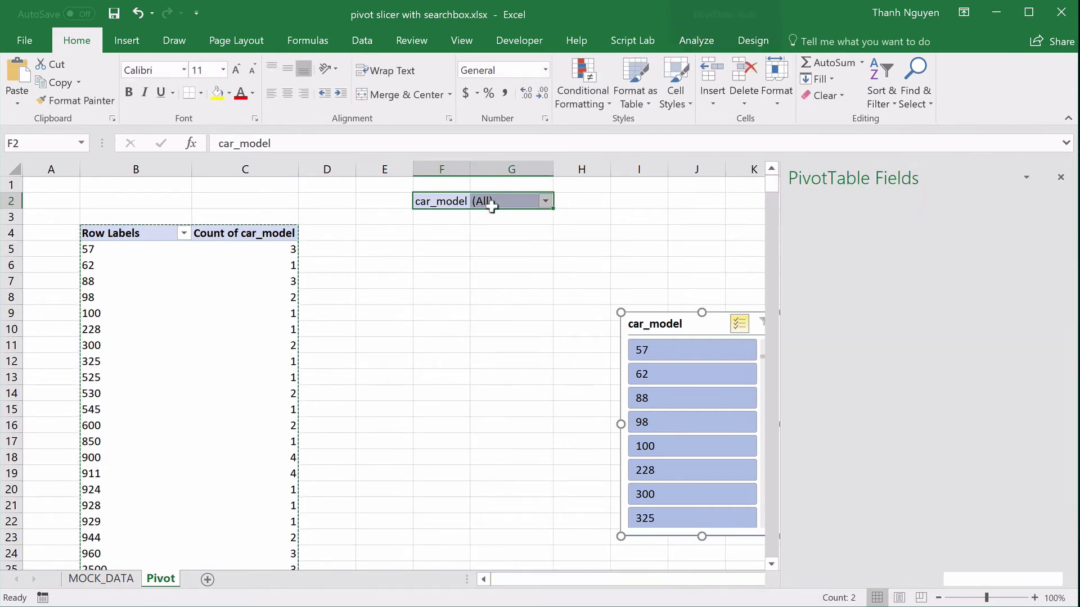
left_click_drag(462, 209, 460, 231)
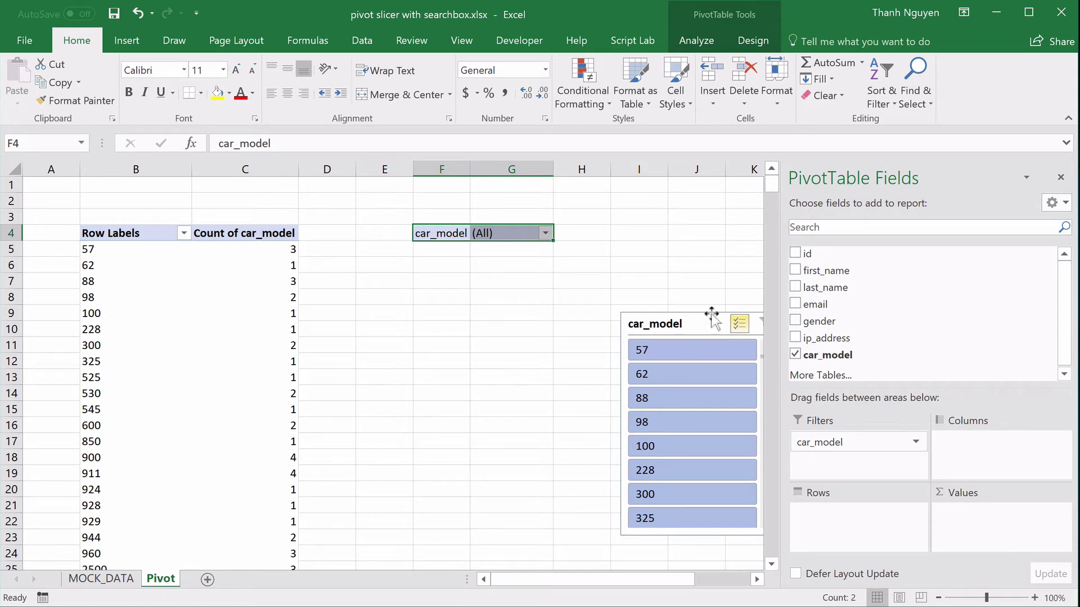
left_click_drag(711, 315, 451, 267)
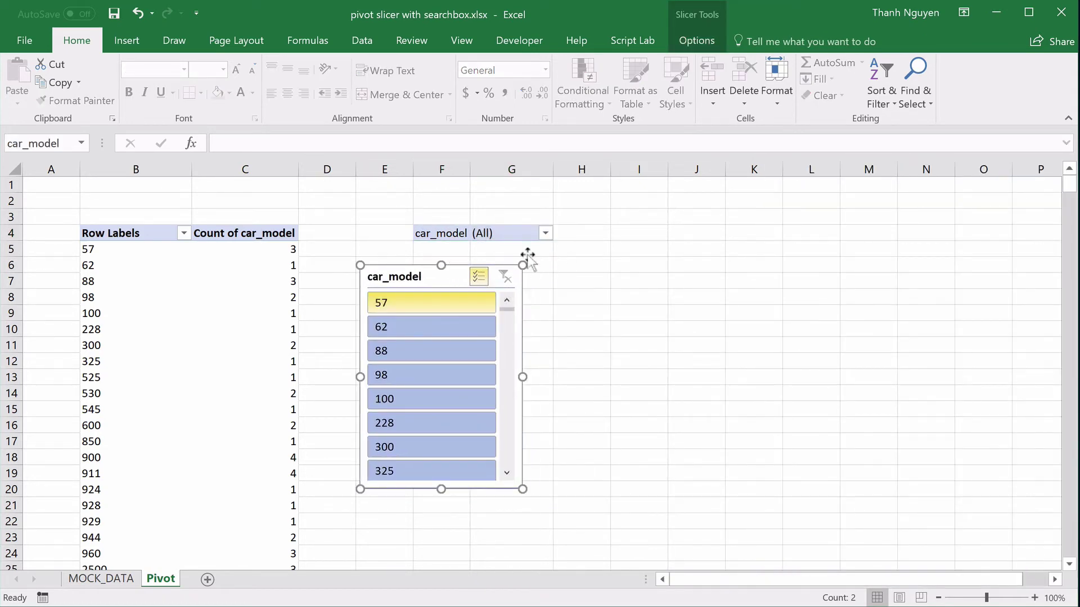
Search the car_model report filter and set it to SLK-Class.
left_click(546, 233)
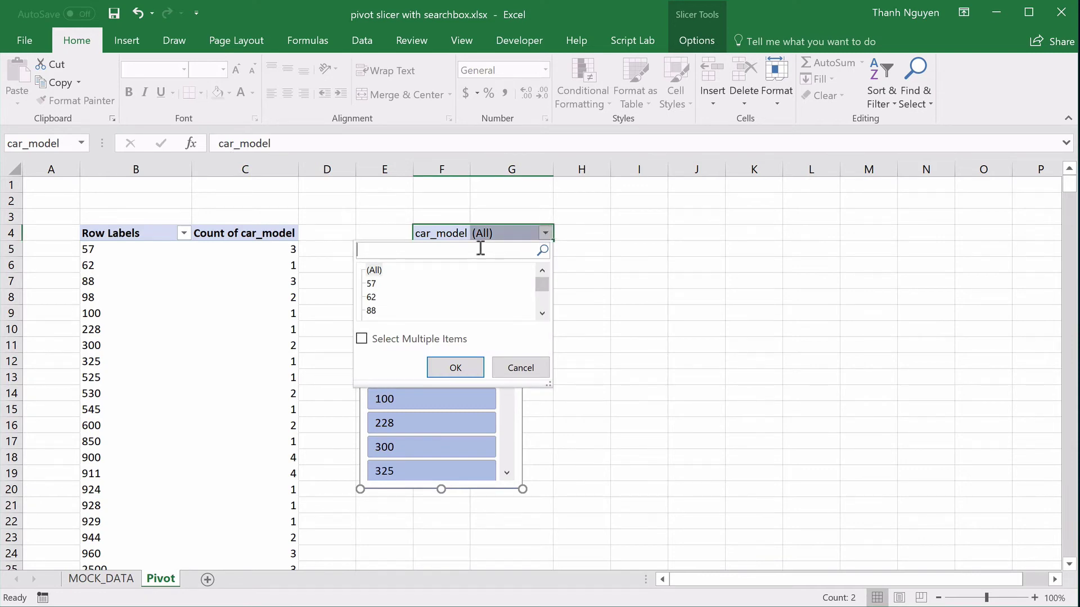
type("slk")
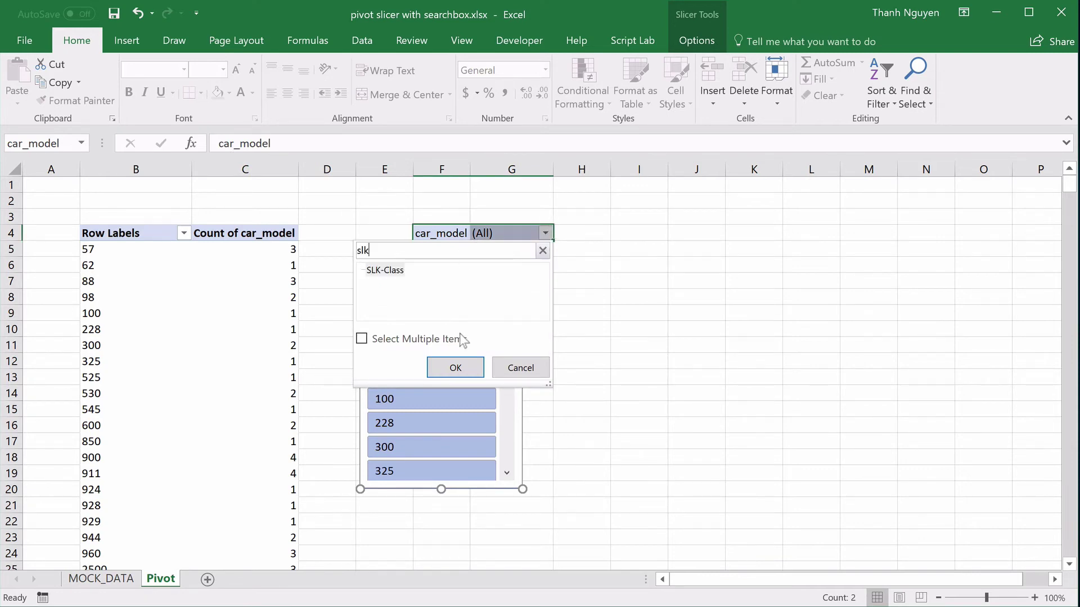
left_click(455, 367)
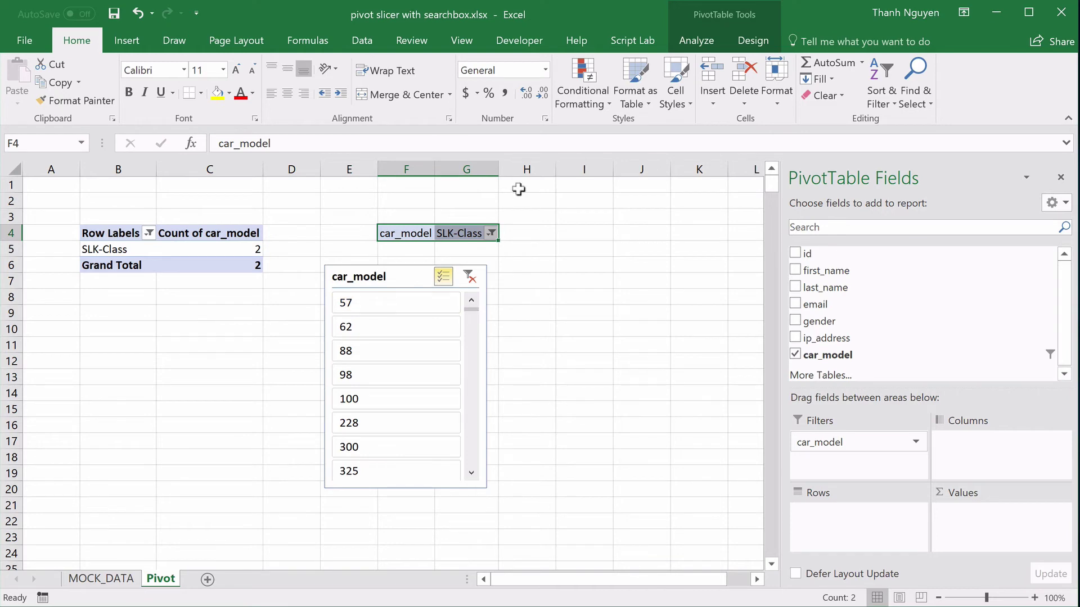
Widen column G and stretch the car_model slicer over the report filter cell.
left_click_drag(498, 168, 580, 179)
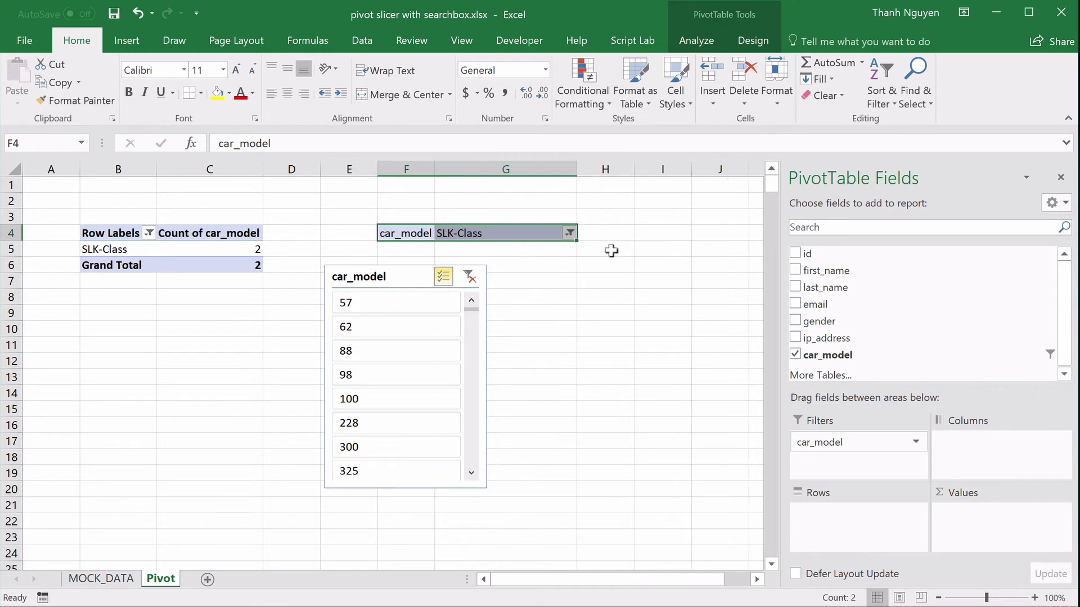
left_click(639, 298)
left_click_drag(381, 268, 433, 227)
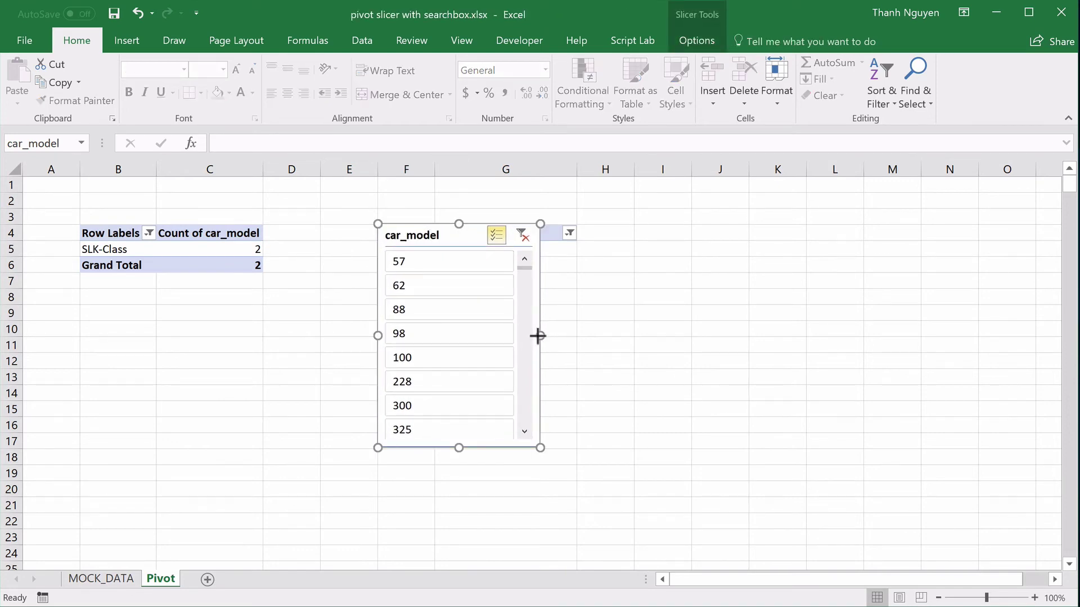
left_click_drag(537, 335, 559, 335)
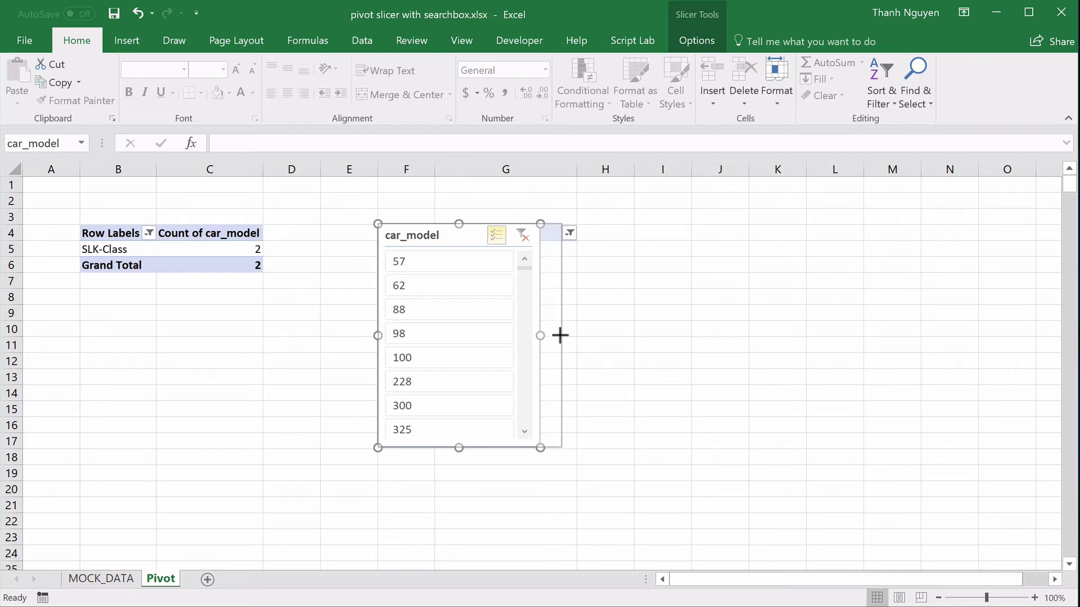
left_click_drag(560, 336, 560, 336)
left_click(610, 283)
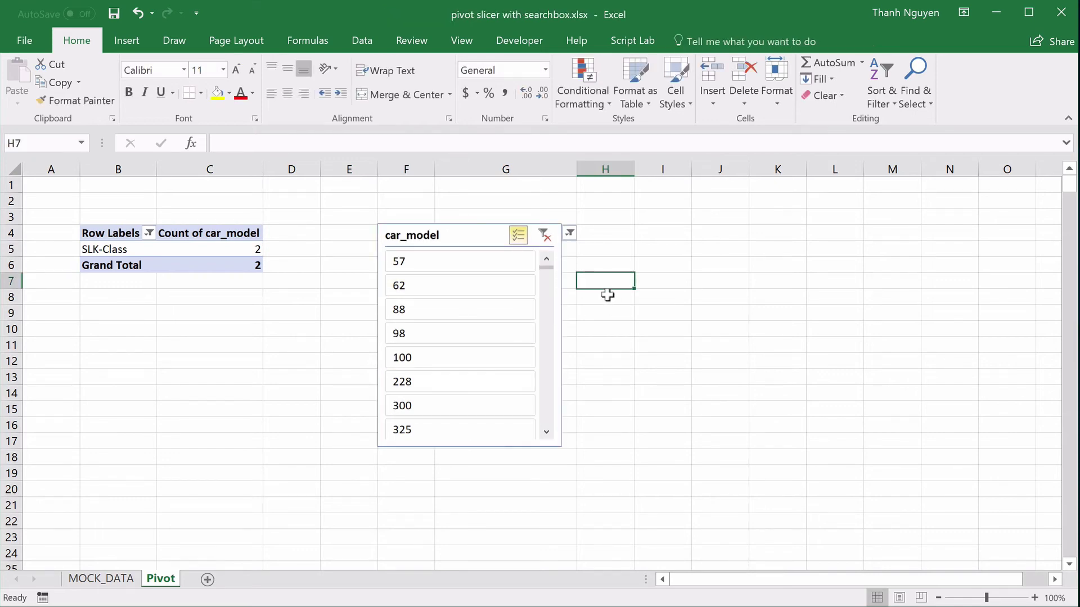
Search 'ch' with Select Multiple Items to filter to Cherokee and Grand Cherokee.
left_click(570, 233)
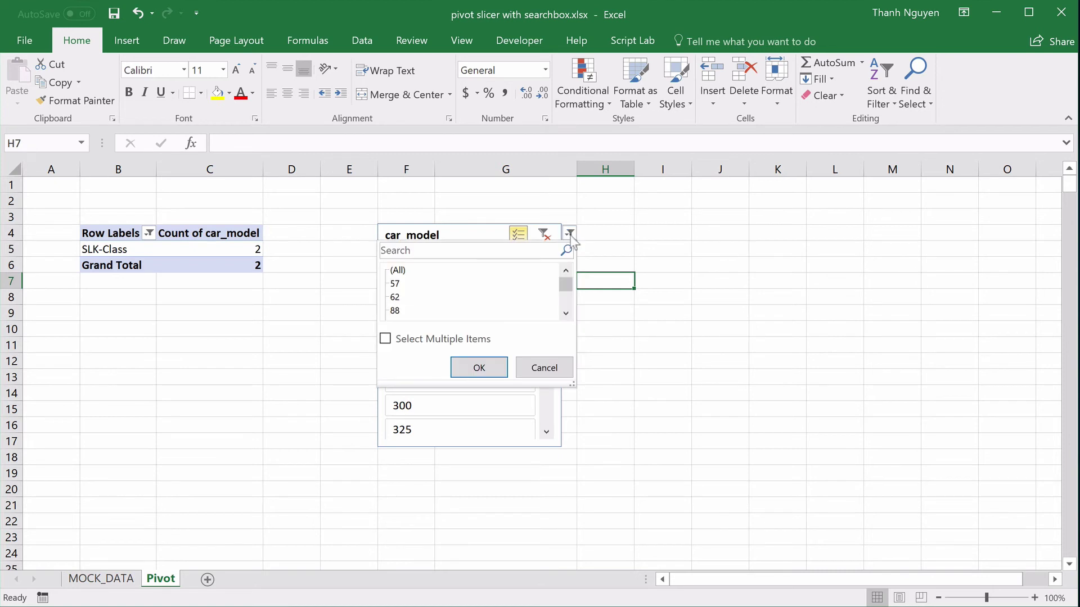
type("cher")
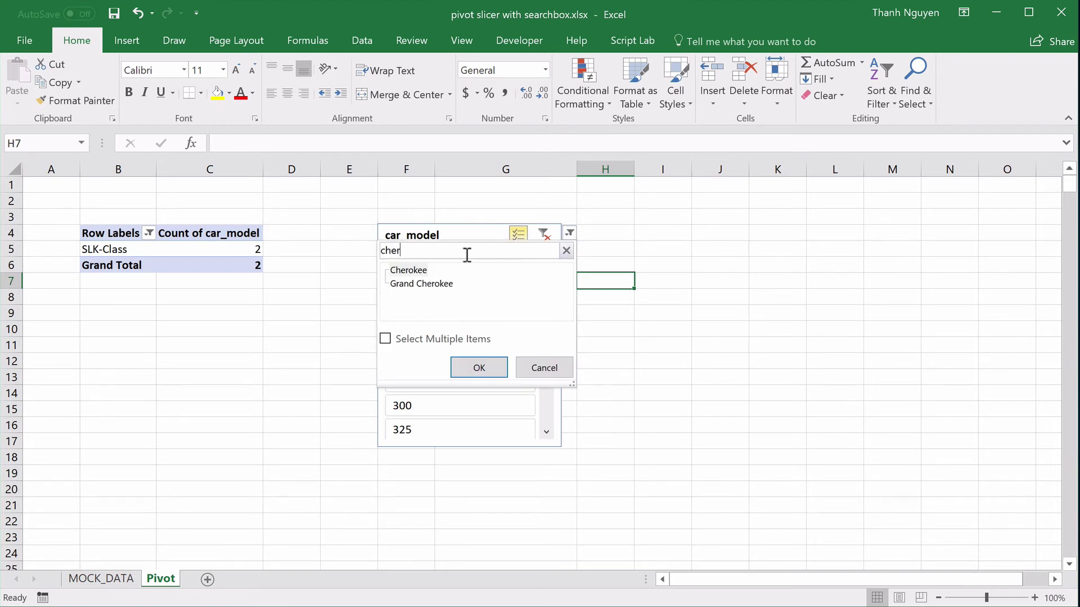
left_click(406, 271)
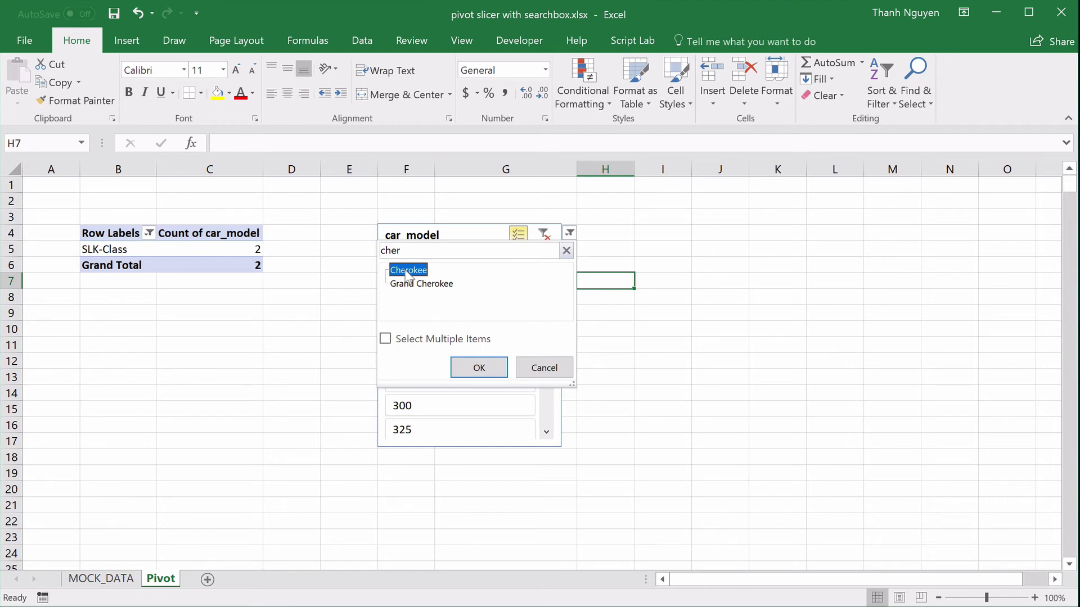
left_click(385, 338)
left_click(392, 311)
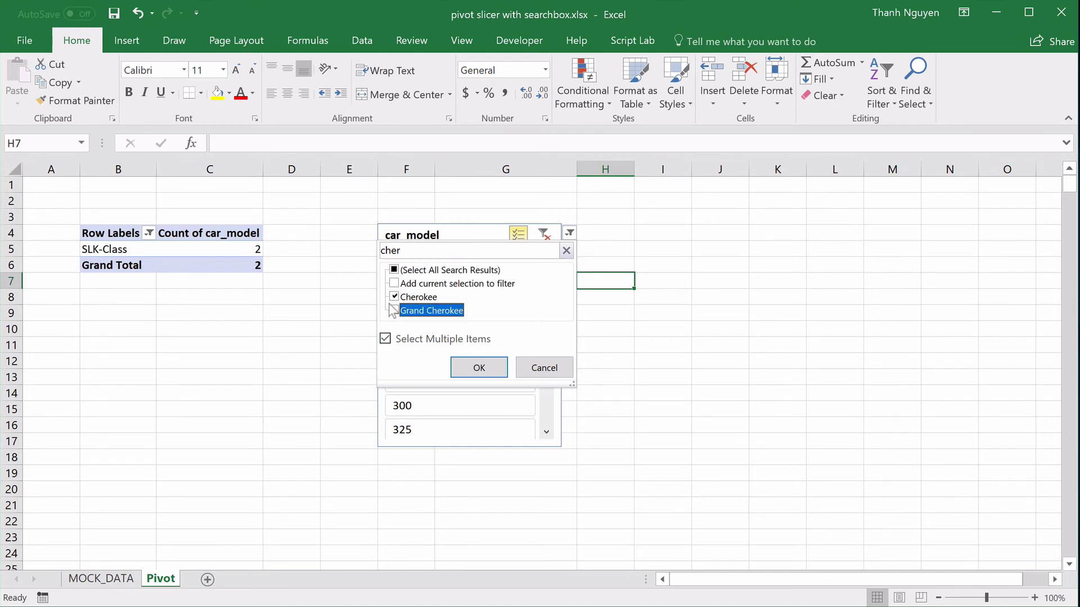
left_click(393, 310)
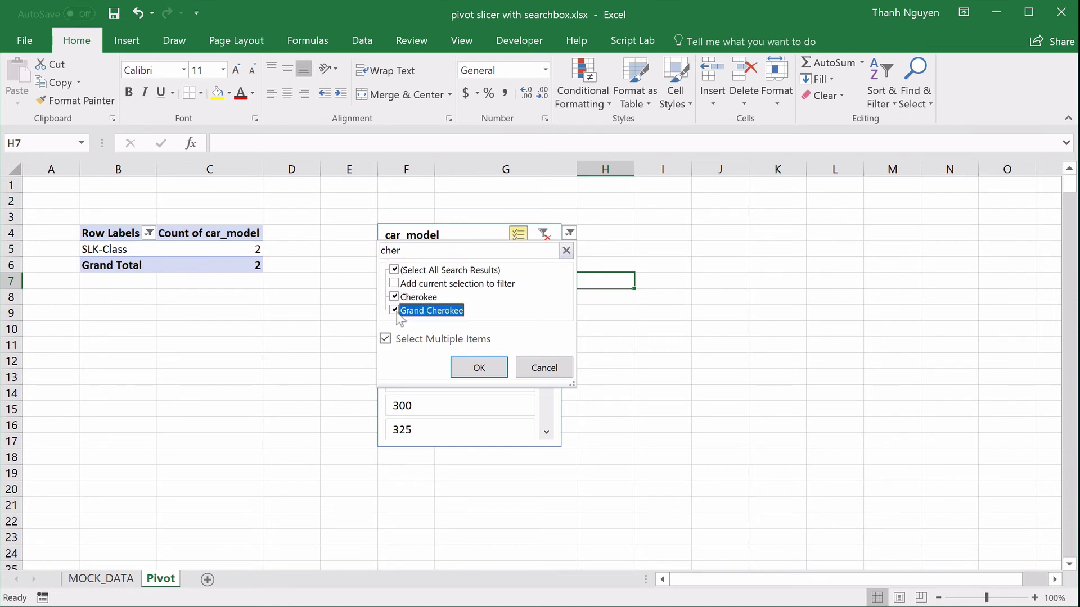
left_click(483, 371)
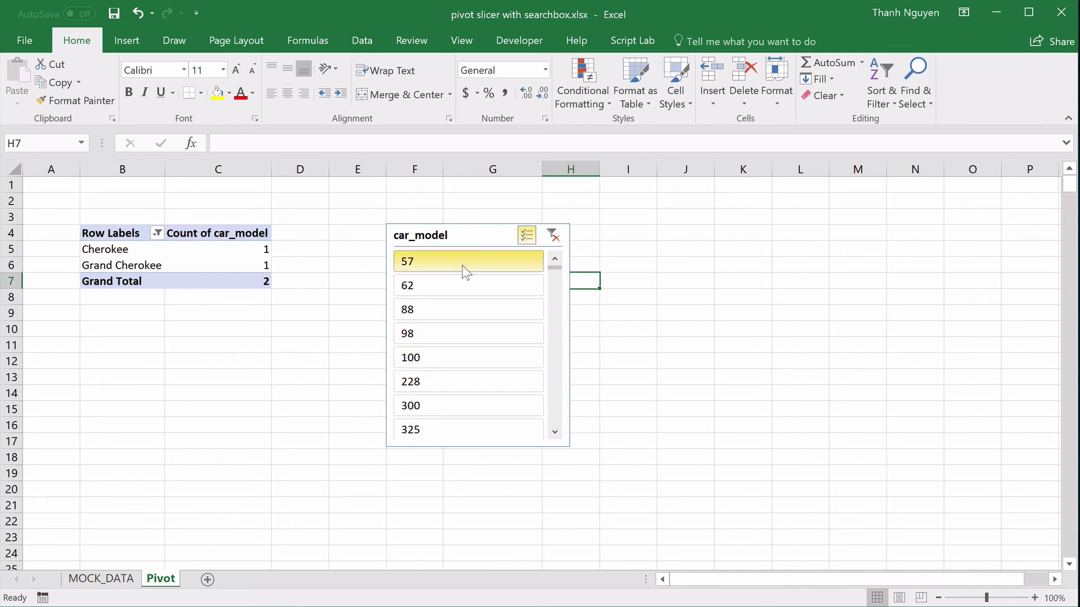
Turn off the pivot's 'Autofit column widths on update' option and widen column G to 18.00.
left_click_drag(484, 231, 486, 340)
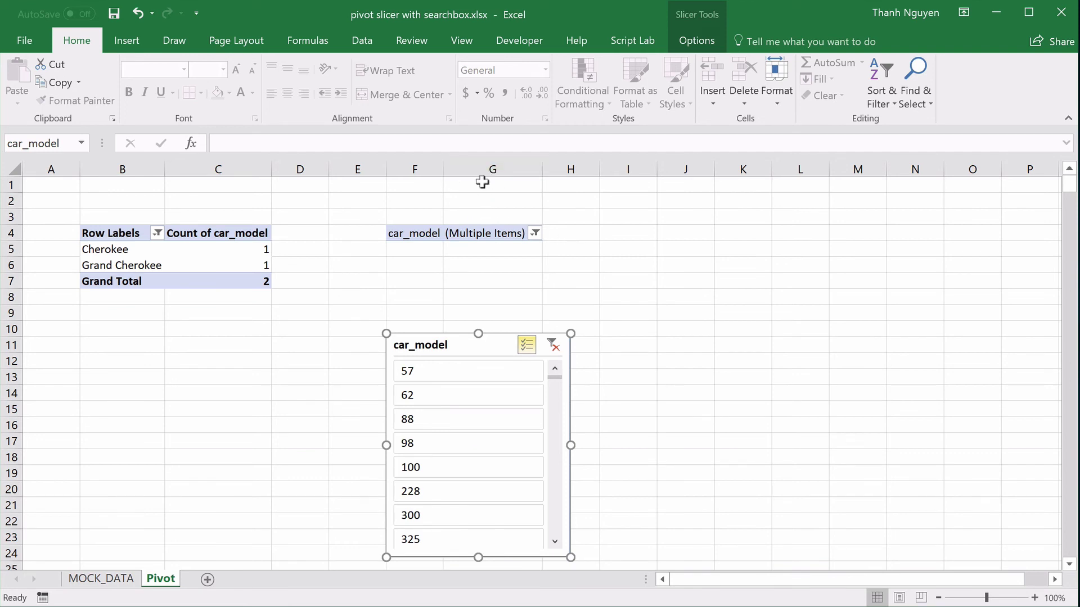
left_click(473, 234)
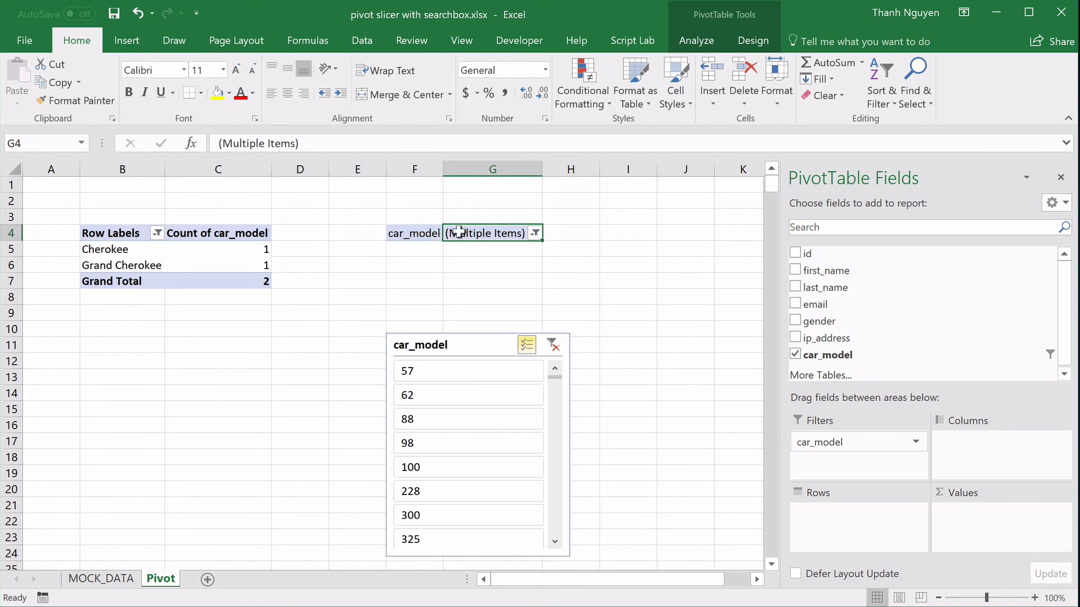
right_click(461, 231)
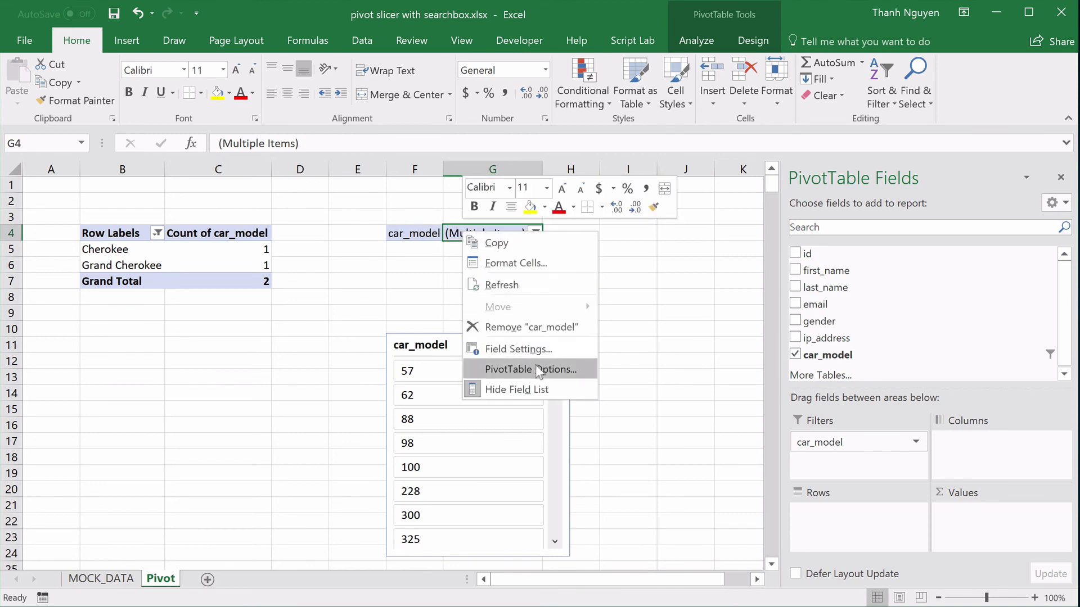
left_click(583, 371)
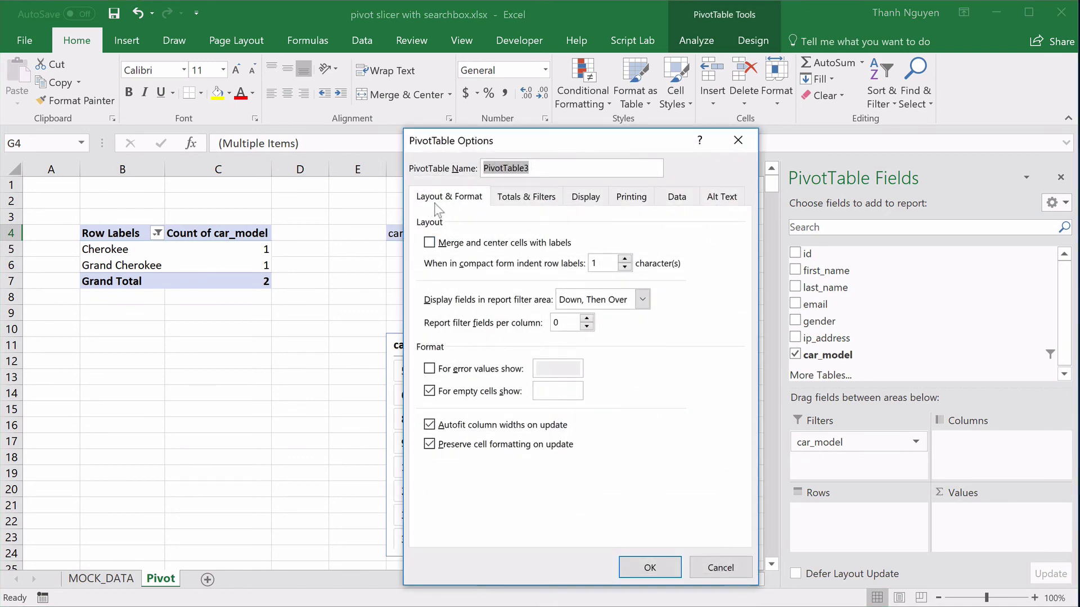
left_click(430, 426)
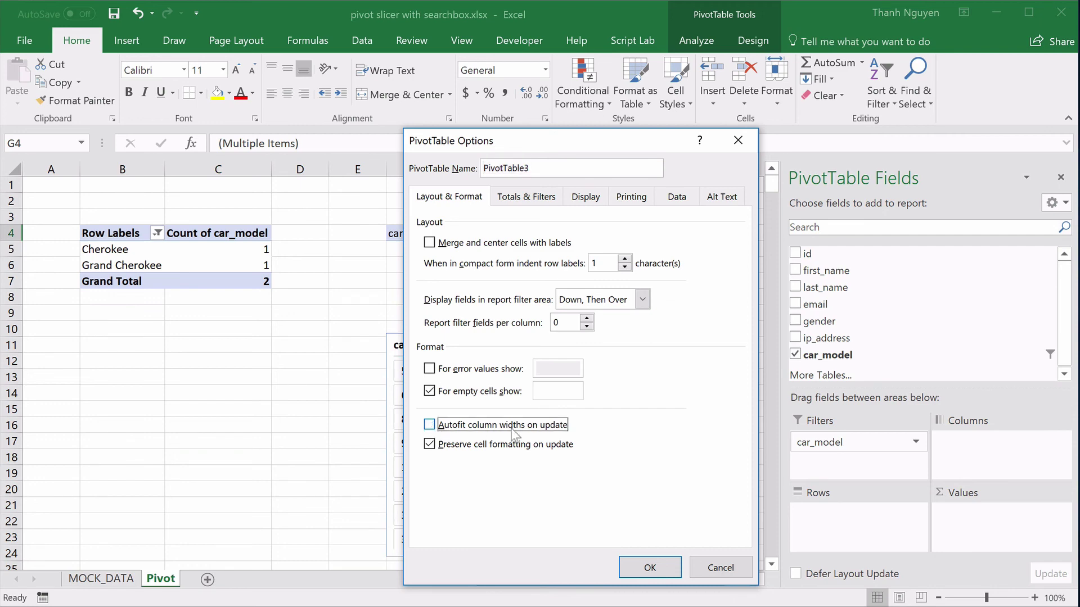
left_click(661, 567)
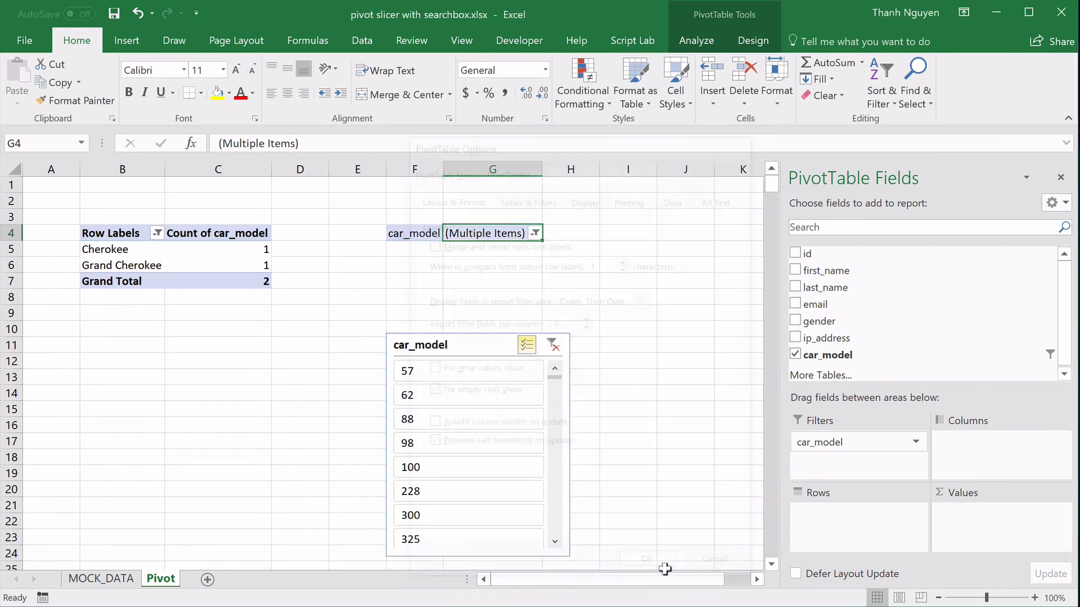
left_click_drag(542, 169, 591, 172)
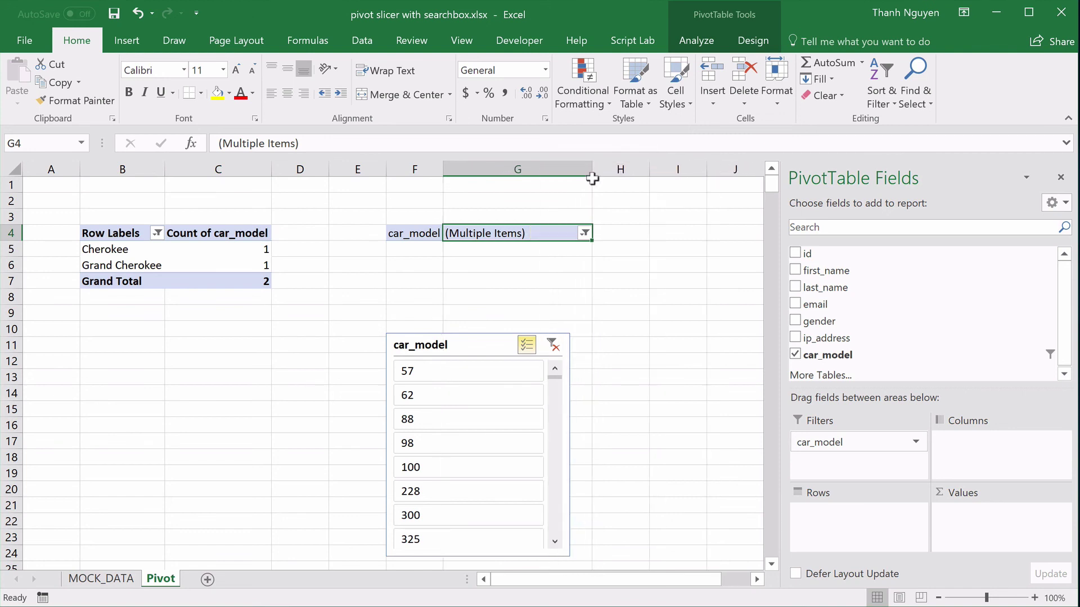
Move the slicer back over filter cell G4 and make it slightly wider.
left_click_drag(490, 337, 491, 229)
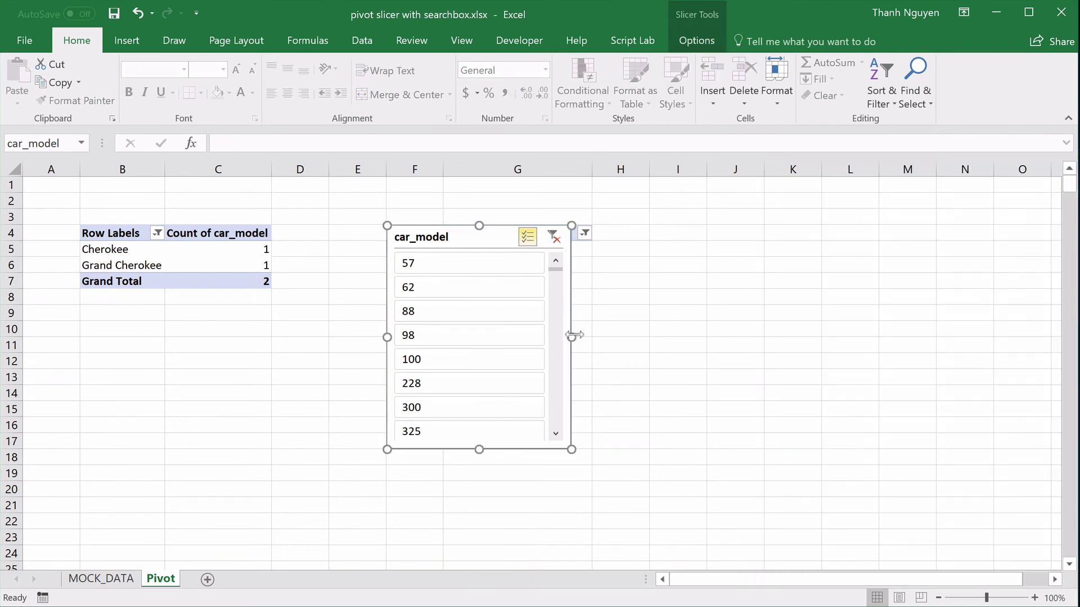
left_click_drag(573, 336, 579, 337)
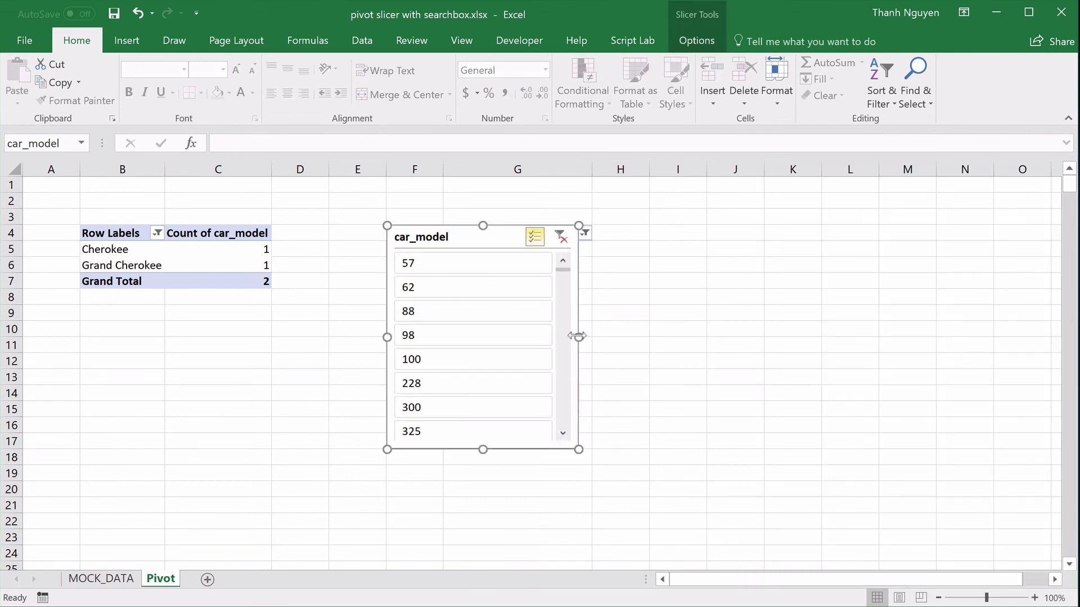
left_click(616, 269)
Add car models 57 and 62 to the pivot's car_model report filter.
left_click(585, 233)
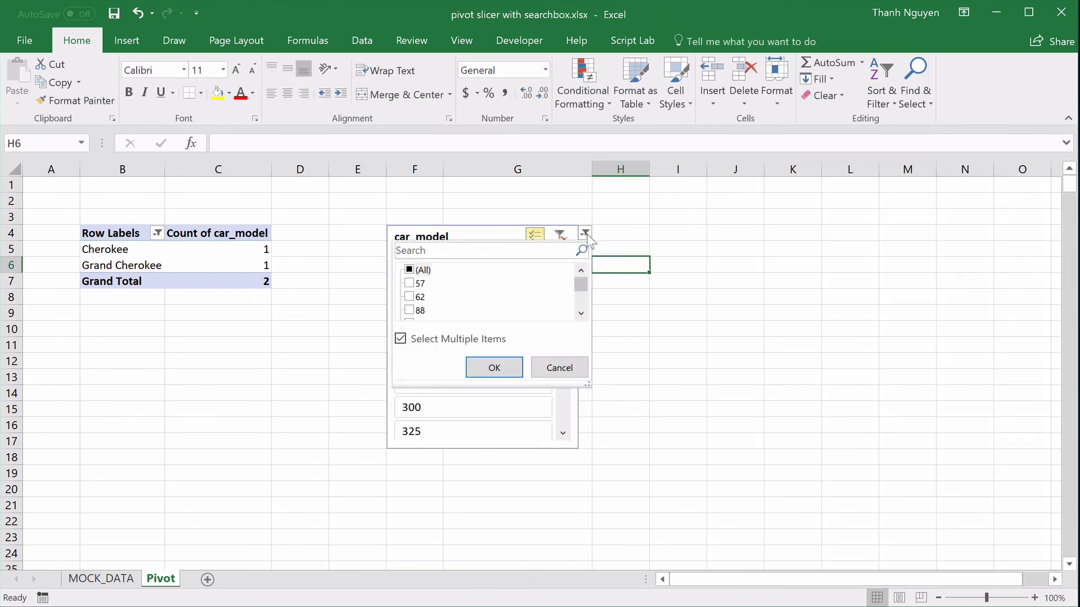
left_click(416, 284)
left_click(409, 296)
left_click(494, 367)
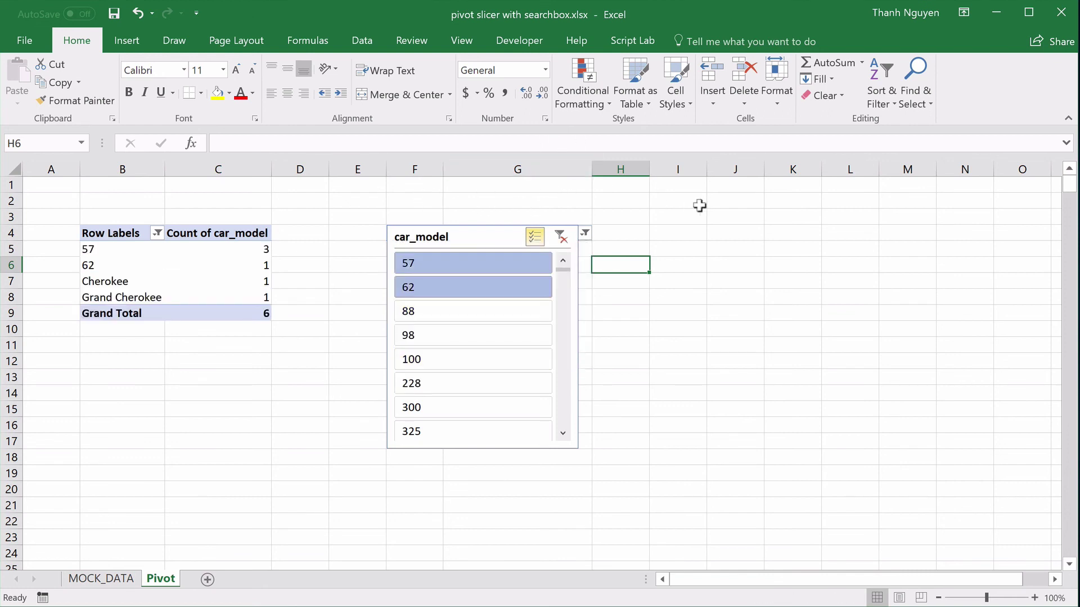